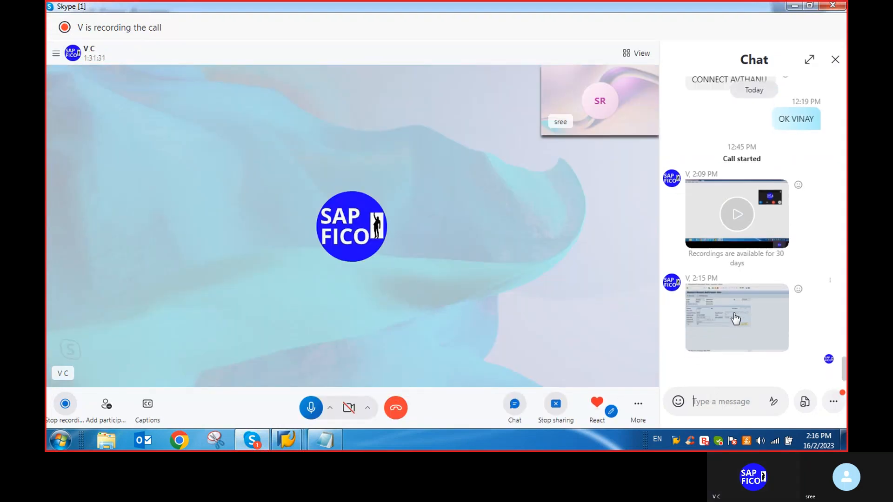
# View the payment request screenshot shared in the chat and switch to the SAP Easy Access window
pyautogui.click(732, 311)
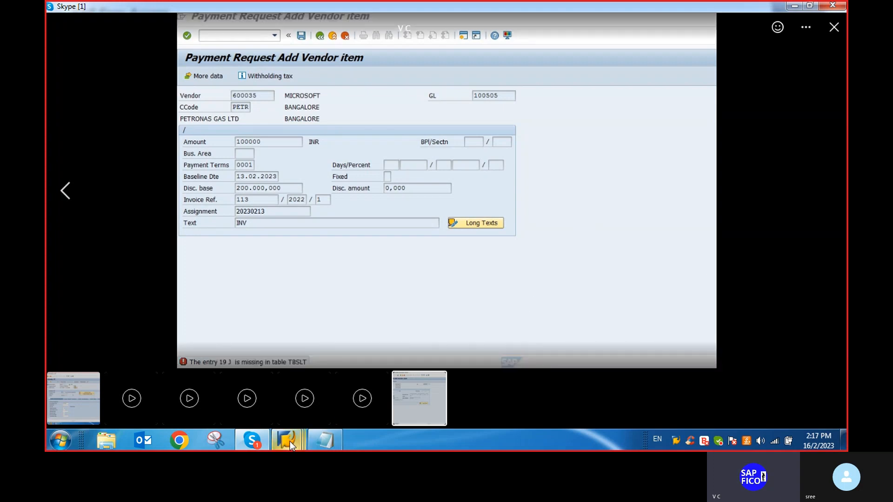
pyautogui.moveTo(290, 442)
pyautogui.click(359, 359)
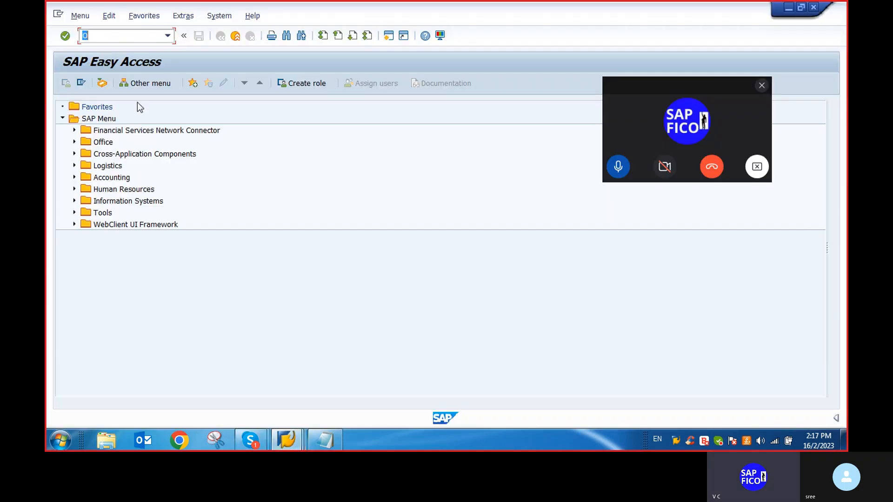
# Start transaction FB60 to enter a vendor invoice
pyautogui.click(761, 85)
pyautogui.press('BackSpace')
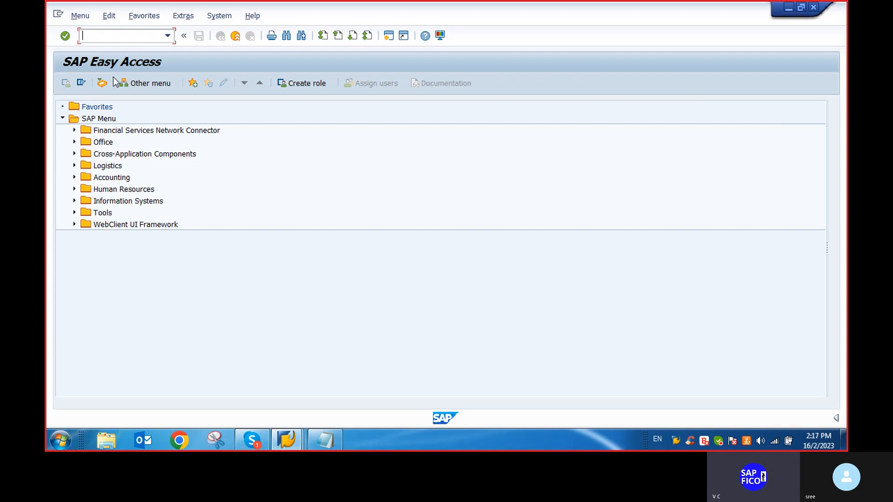
pyautogui.write('FB60')
pyautogui.press('Return')
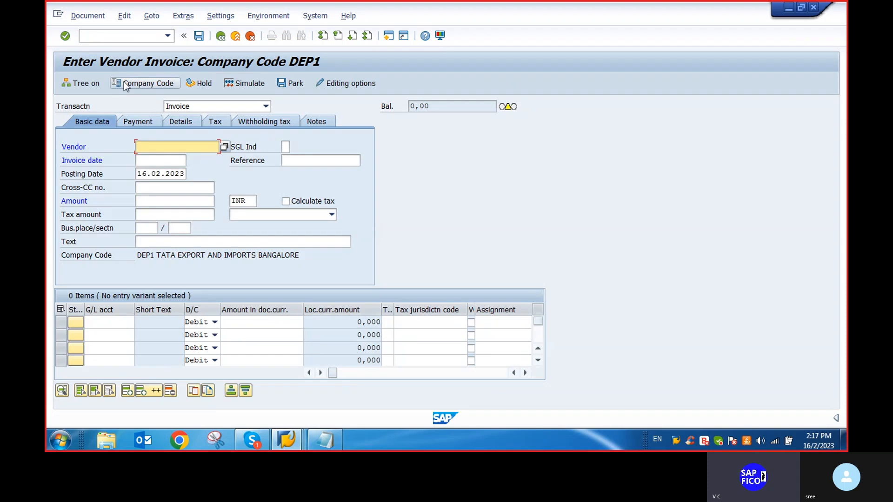
pyautogui.click(224, 148)
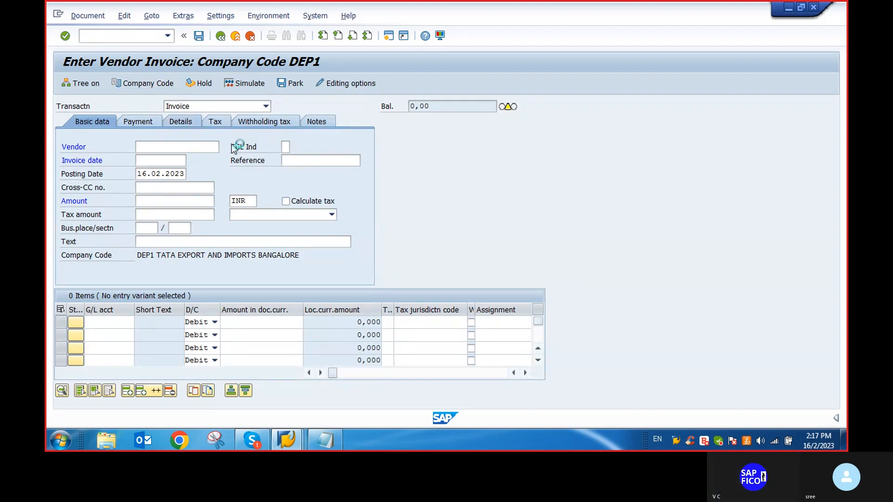
pyautogui.click(455, 405)
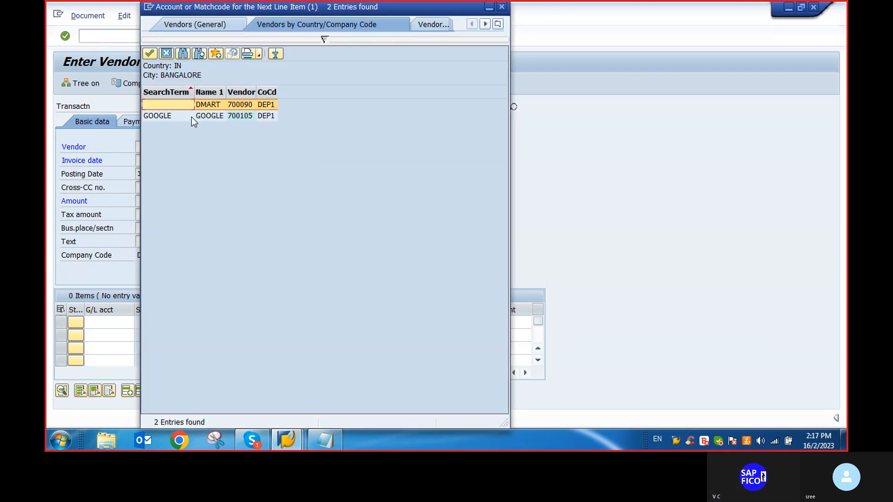
pyautogui.click(502, 8)
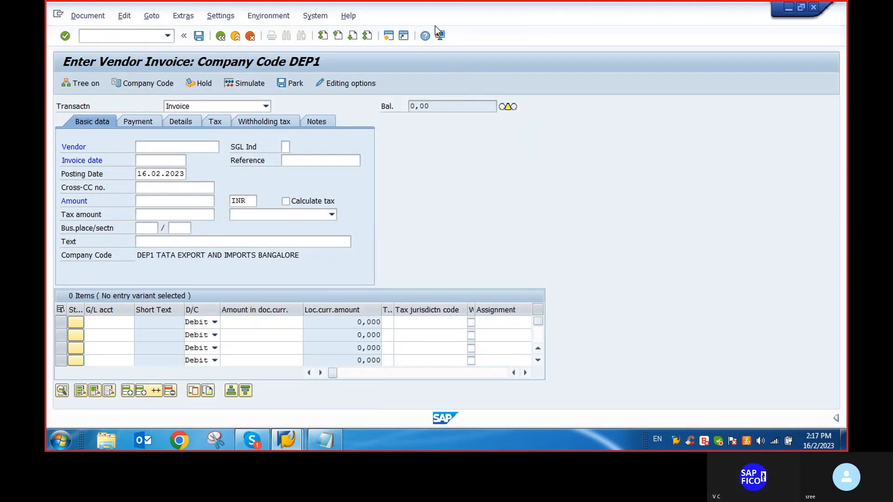
# Switch the vendor invoice entry to company code PETR
pyautogui.press('F7')
pyautogui.write('PETR')
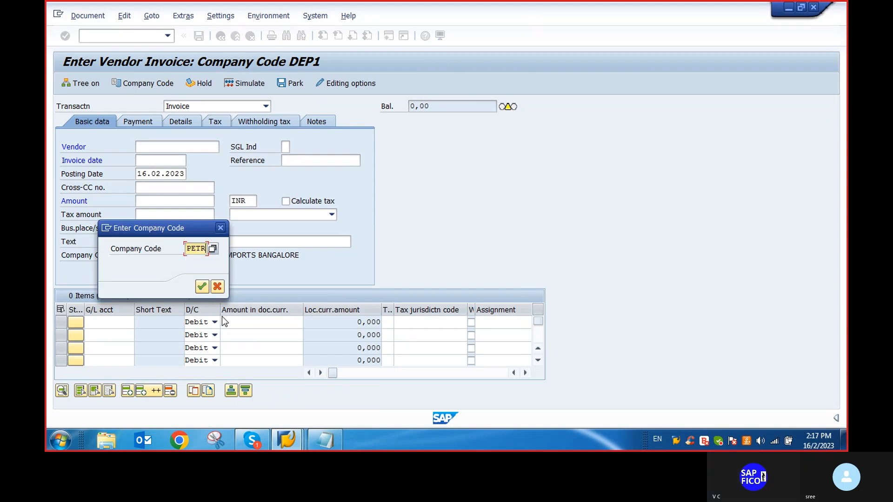
pyautogui.press('Return')
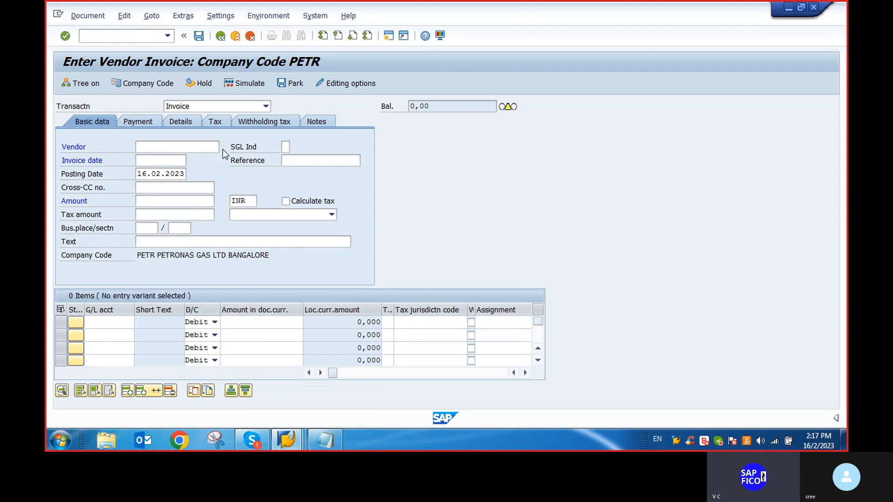
# Look up the vendors of company code PETR and select MICROSOFT as the invoice vendor
pyautogui.press('F4')
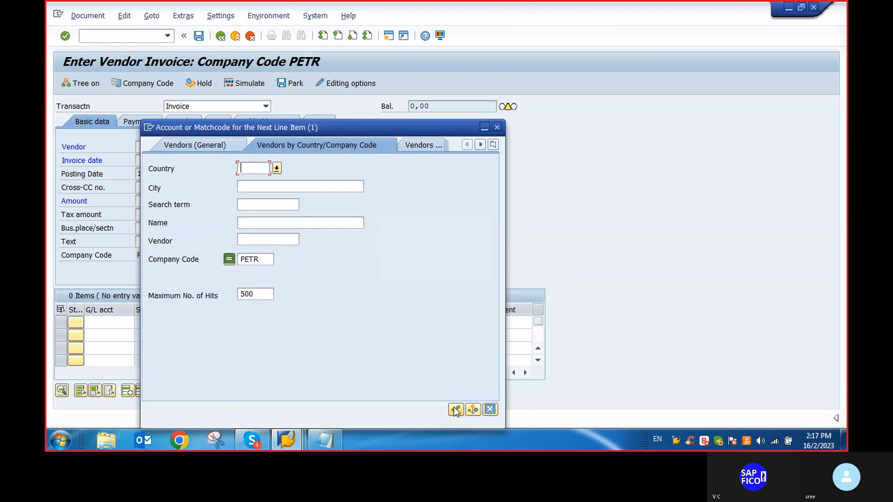
pyautogui.click(455, 409)
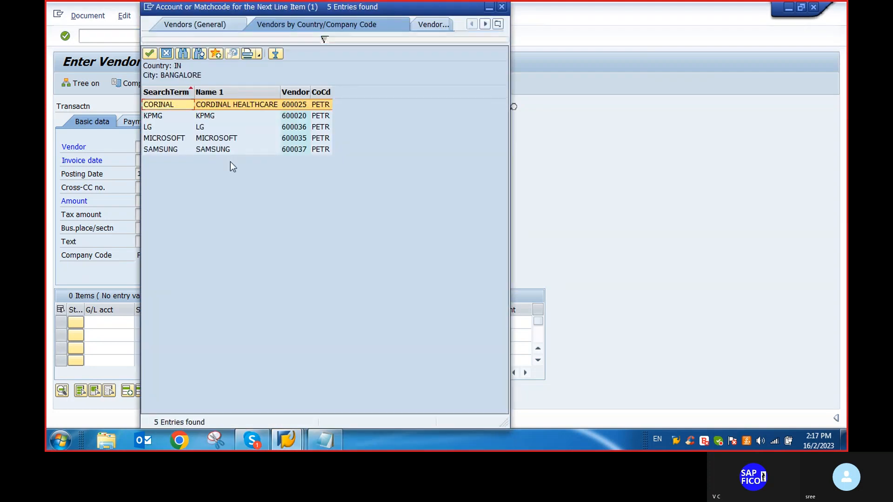
pyautogui.doubleClick(221, 135)
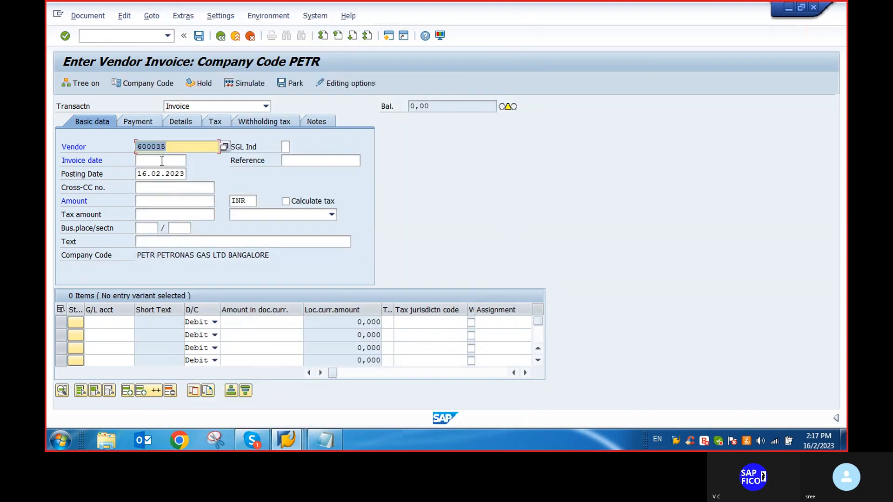
# Fill in the invoice header with date 16.02.2023, amount 200000 INR and text INV
pyautogui.click(192, 161)
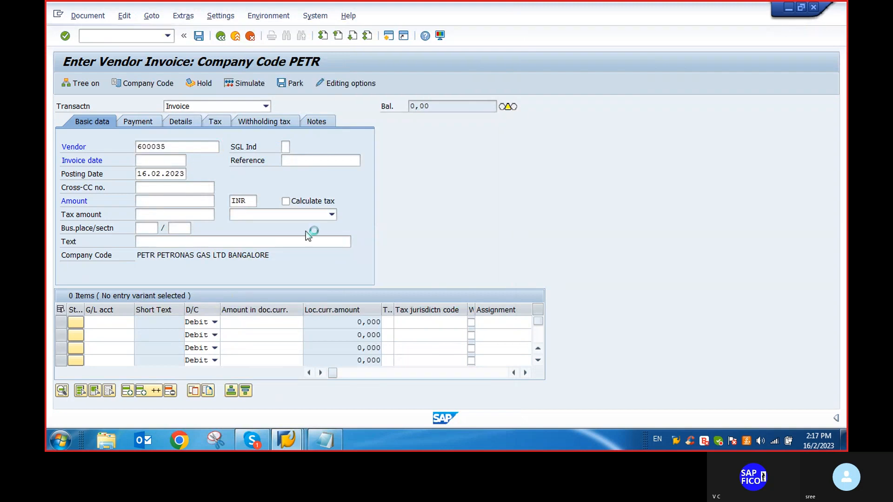
pyautogui.click(325, 355)
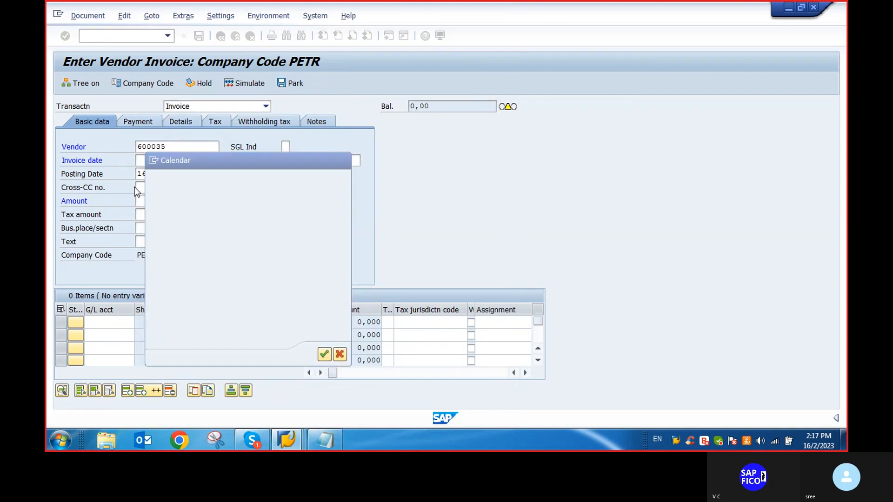
pyautogui.click(152, 202)
pyautogui.write('2')
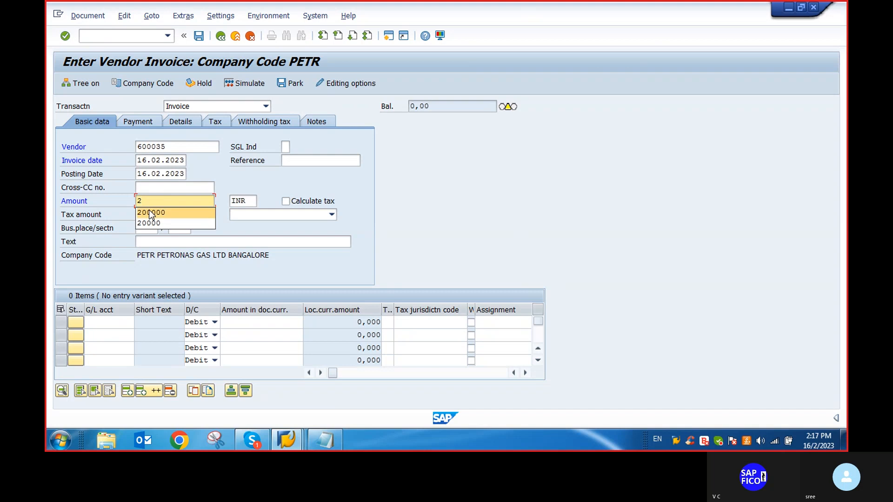
pyautogui.click(150, 213)
pyautogui.click(153, 242)
pyautogui.write('IN')
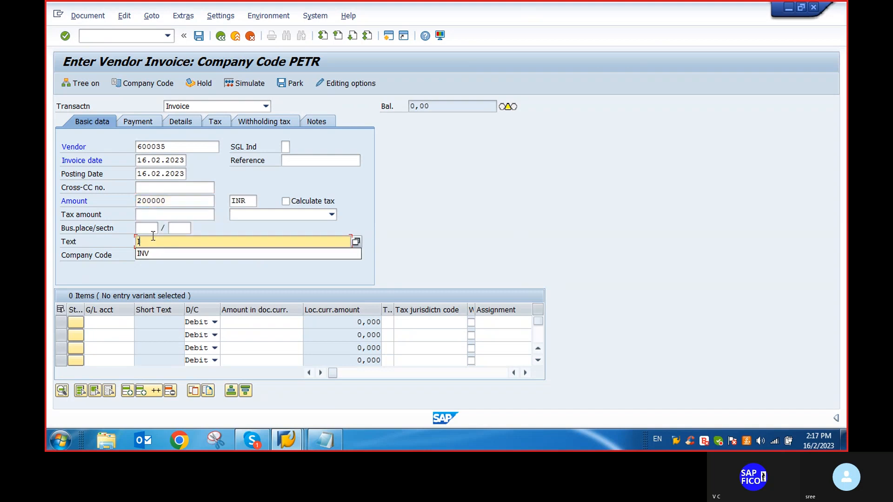
pyautogui.click(145, 254)
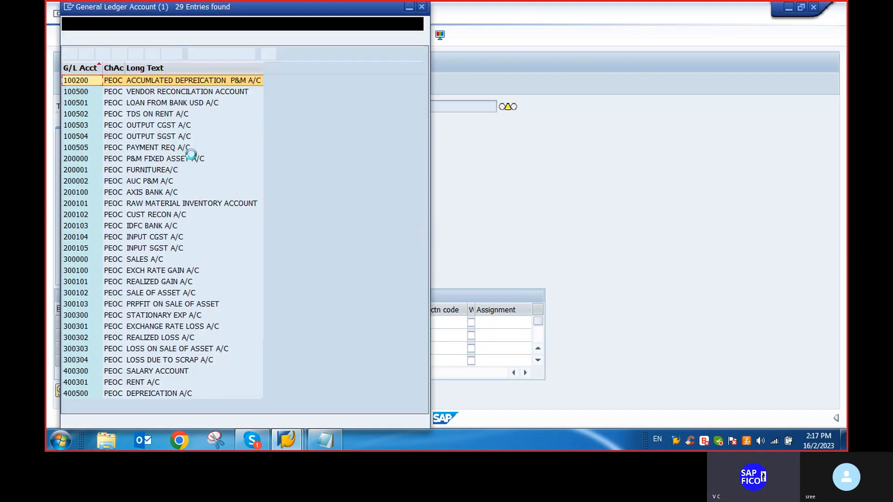
# Add a debit line item to G/L account 200101, Raw Material Inventory Account, for the full invoice amount of 200.000,000
pyautogui.doubleClick(193, 203)
pyautogui.click(258, 322)
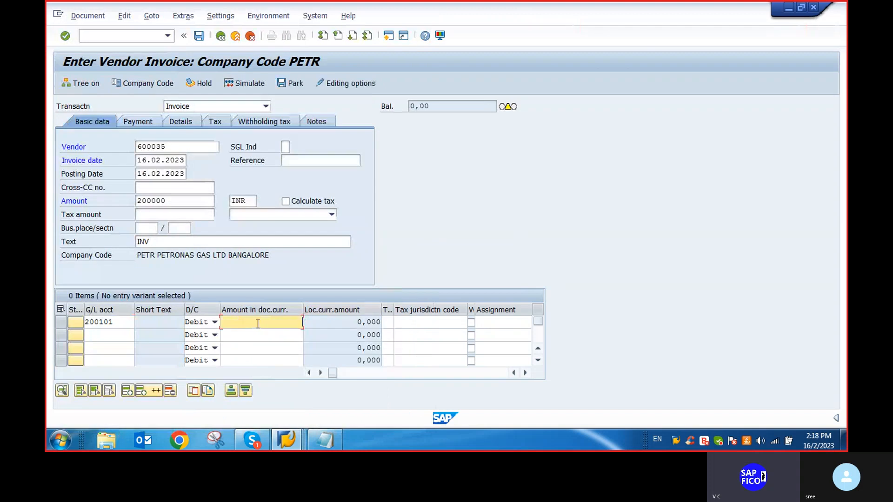
pyautogui.press('Return')
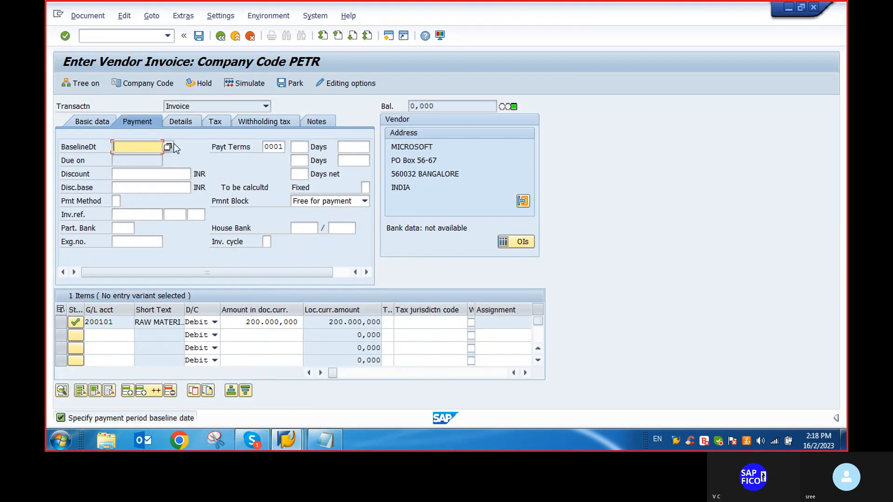
# Set the payment baseline date to 16.02.2023, and post the invoice after simulating it
pyautogui.click(167, 147)
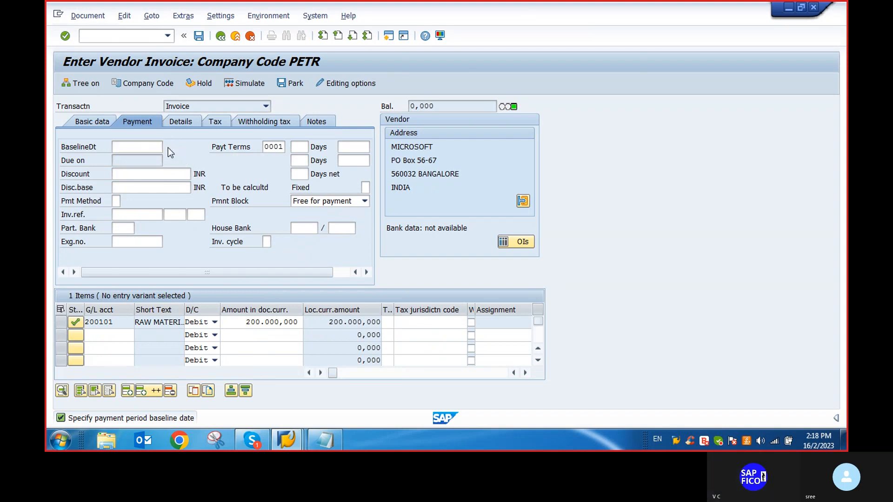
pyautogui.click(324, 355)
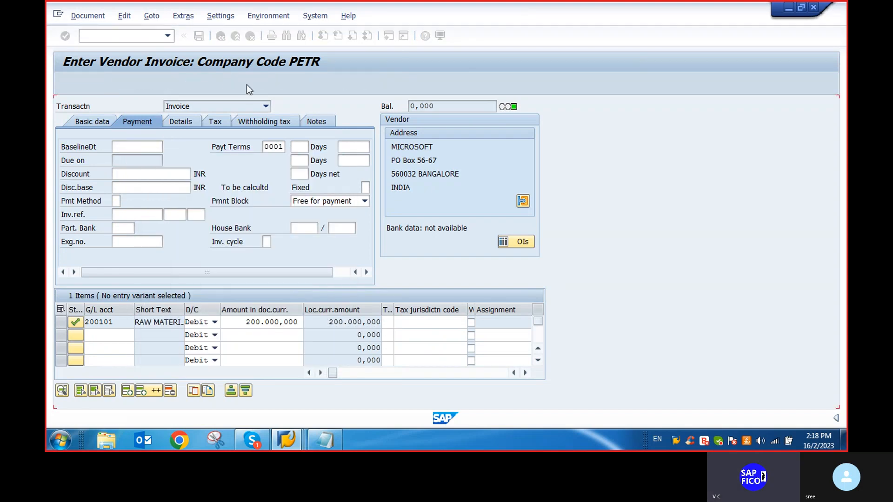
pyautogui.click(249, 84)
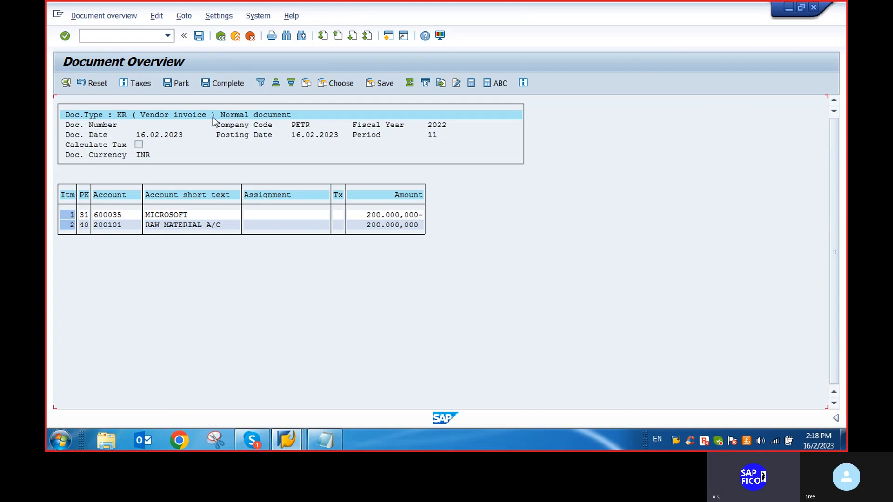
pyautogui.click(198, 36)
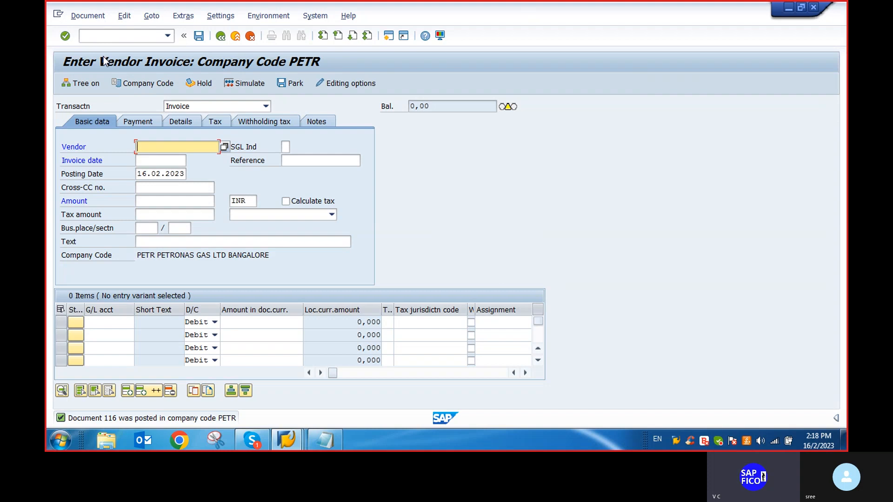
# Start transaction F-59 to create a payment request
pyautogui.click(97, 36)
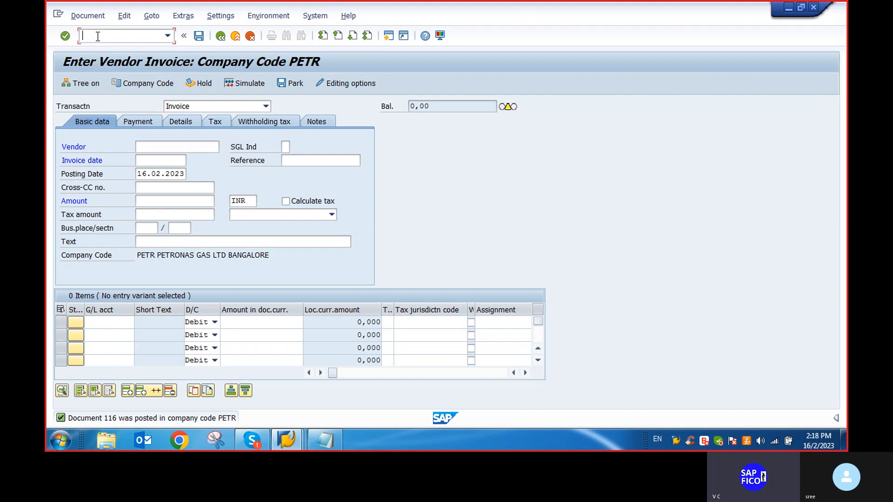
pyautogui.write('/NF-59')
pyautogui.press('Return')
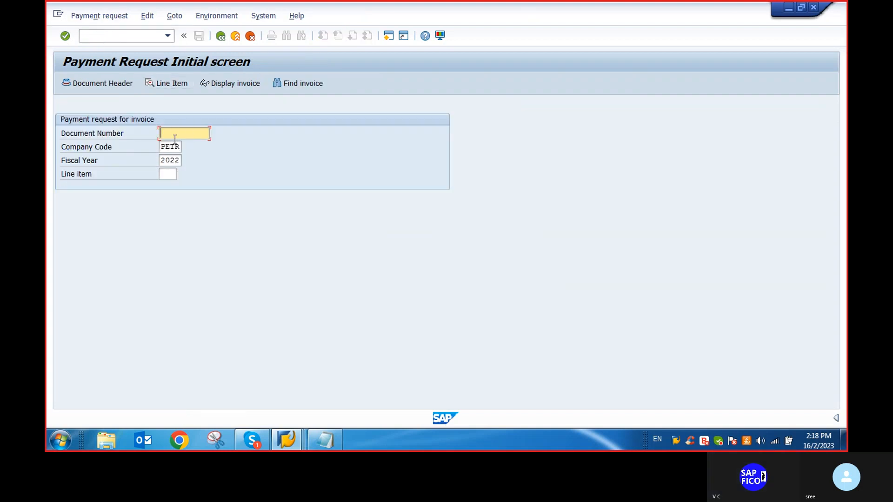
# Open the line item of invoice document 116 for the payment request and proceed through the header data to the vendor item
pyautogui.write('116')
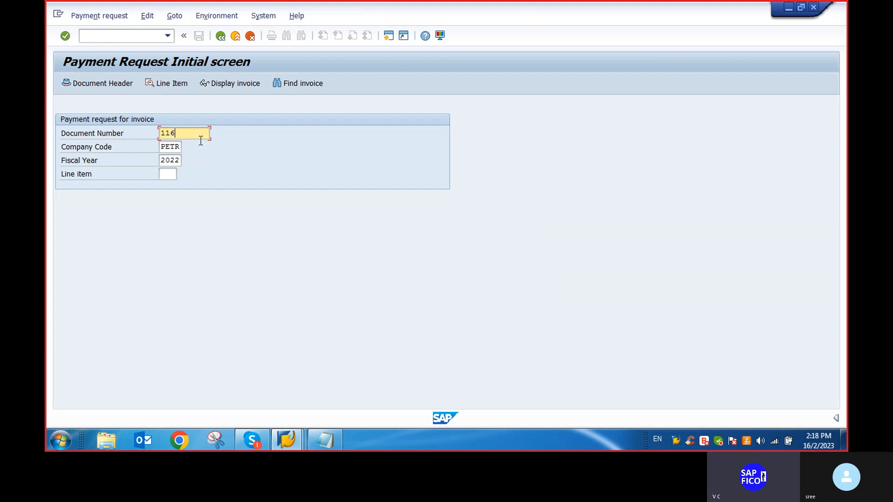
pyautogui.click(168, 85)
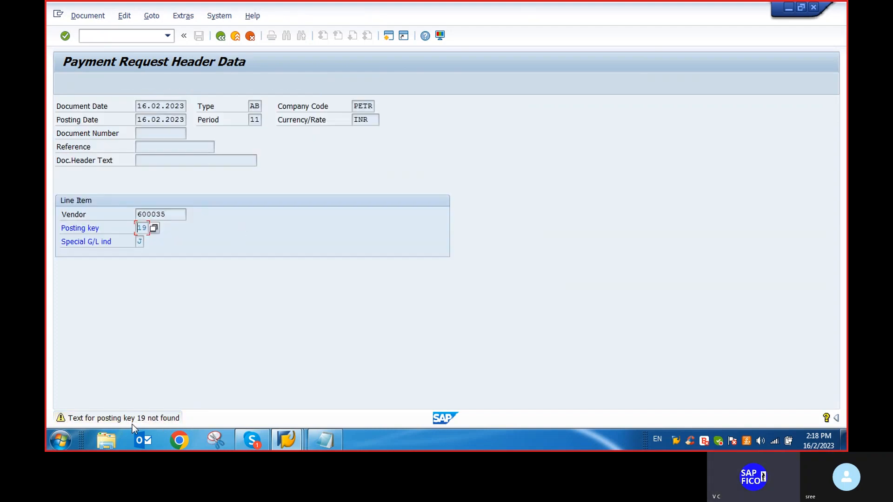
pyautogui.press('Return')
pyautogui.press('Return')
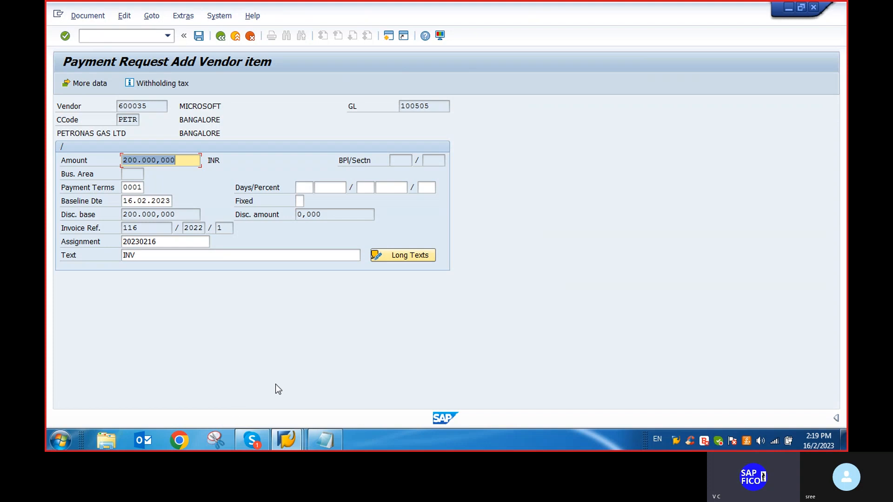
# Set the payment request amount to 100000 INR and submit the vendor item
pyautogui.click(182, 161)
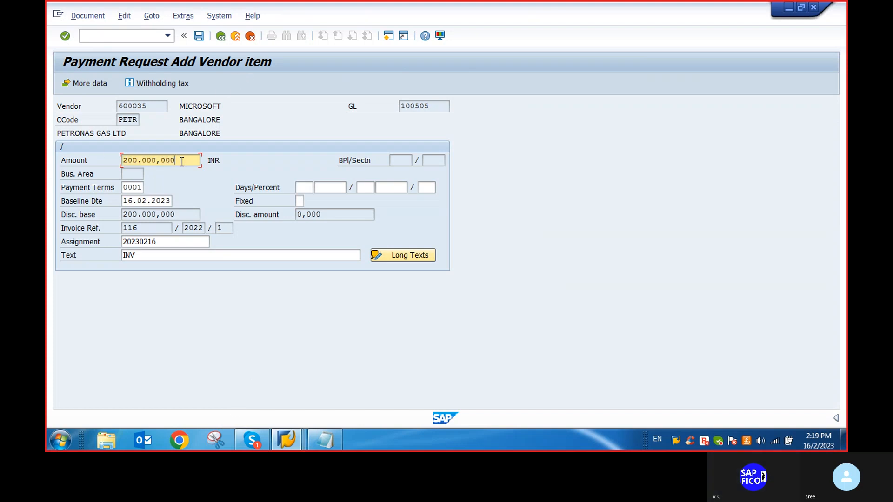
pyautogui.press('BackSpace')
pyautogui.press('BackSpace')
pyautogui.press('BackSpace')
pyautogui.press('BackSpace')
pyautogui.press('BackSpace')
pyautogui.press('BackSpace')
pyautogui.press('BackSpace')
pyautogui.press('BackSpace')
pyautogui.press('BackSpace')
pyautogui.press('BackSpace')
pyautogui.press('BackSpace')
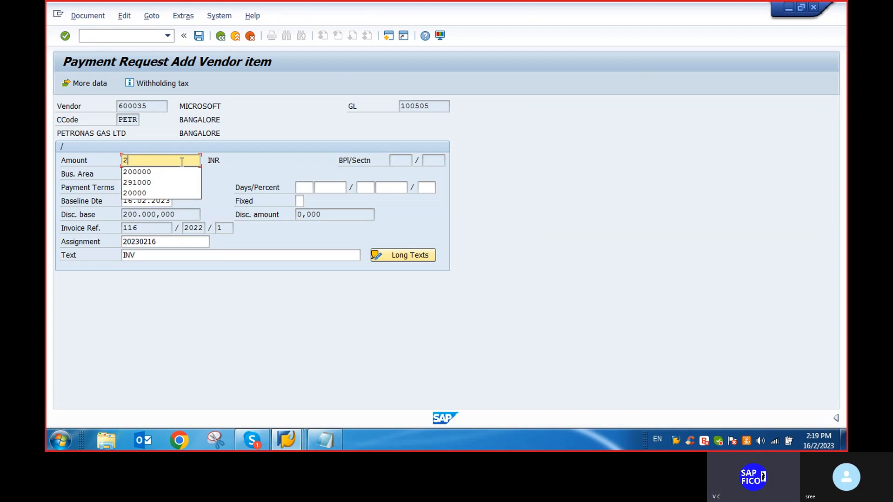
pyautogui.write('100000')
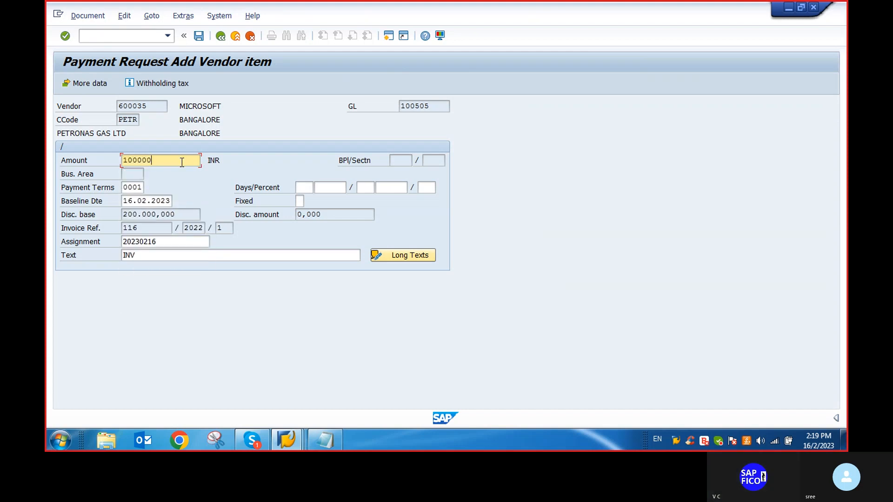
pyautogui.press('Return')
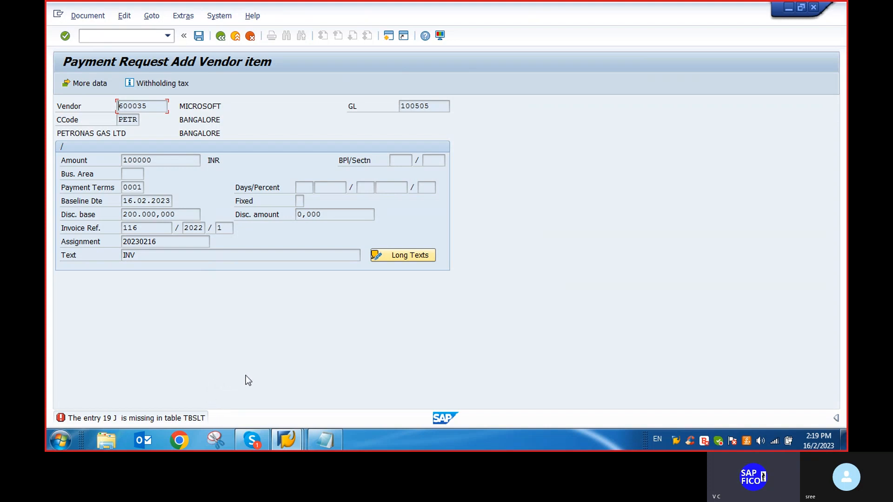
# Go to the posting key configuration and open the details of posting key 19, Special G/L credit
pyautogui.click(85, 35)
pyautogui.write('/NOB4')
pyautogui.press('Return')
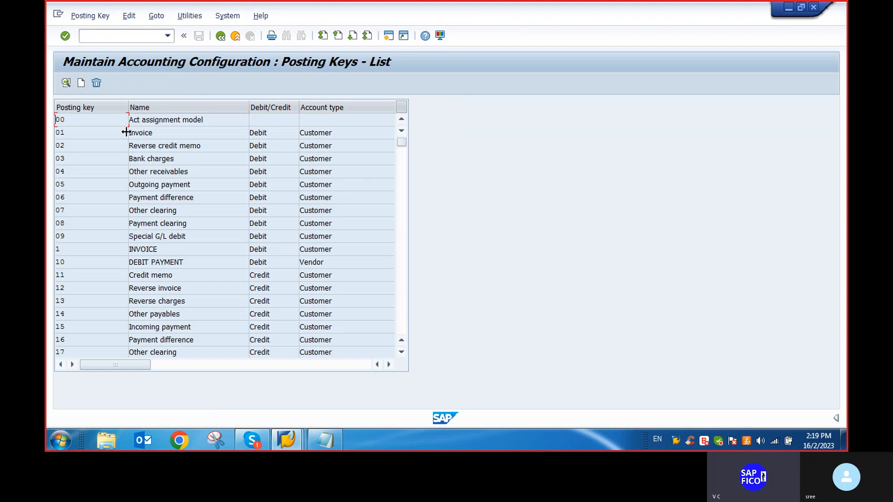
pyautogui.scroll(-3, 100, 235)
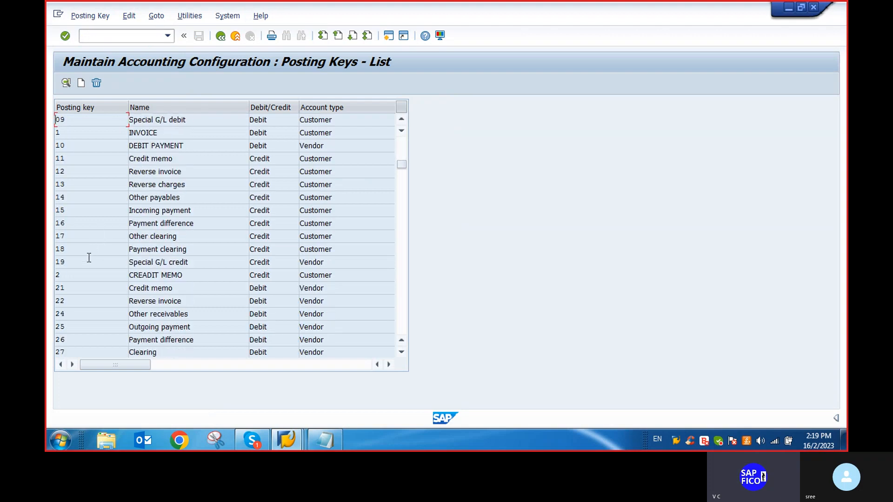
pyautogui.doubleClick(144, 261)
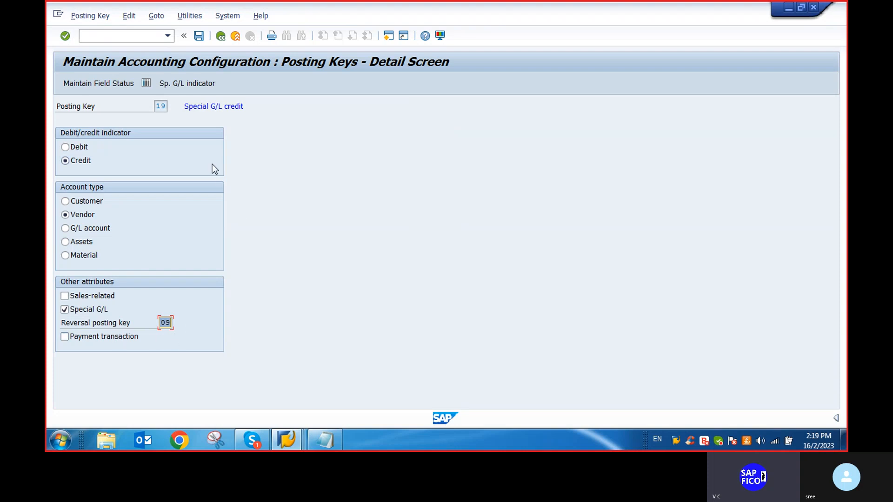
# Check the special G/L indicators assigned to posting key 19 and return to its details
pyautogui.click(178, 83)
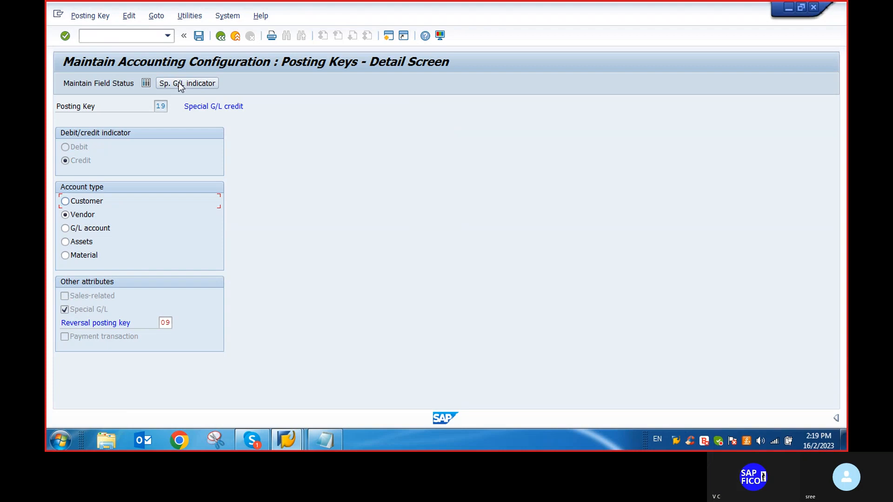
pyautogui.click(179, 83)
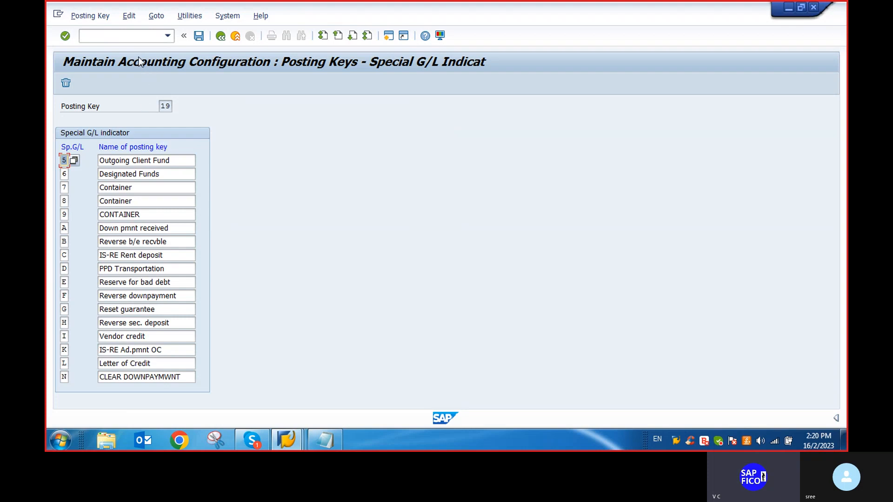
pyautogui.click(221, 36)
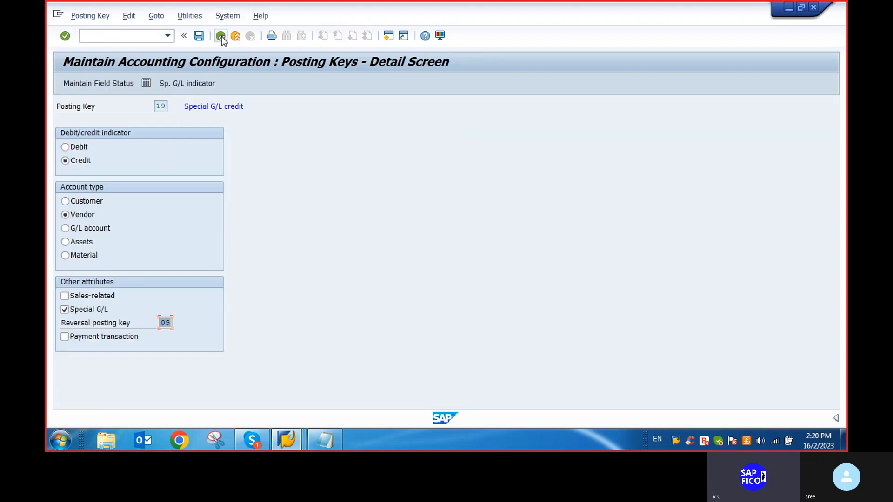
# Leave the posting key configuration and open table TBSLT for maintenance in transaction SM30
pyautogui.click(93, 38)
pyautogui.write('/n')
pyautogui.press('Return')
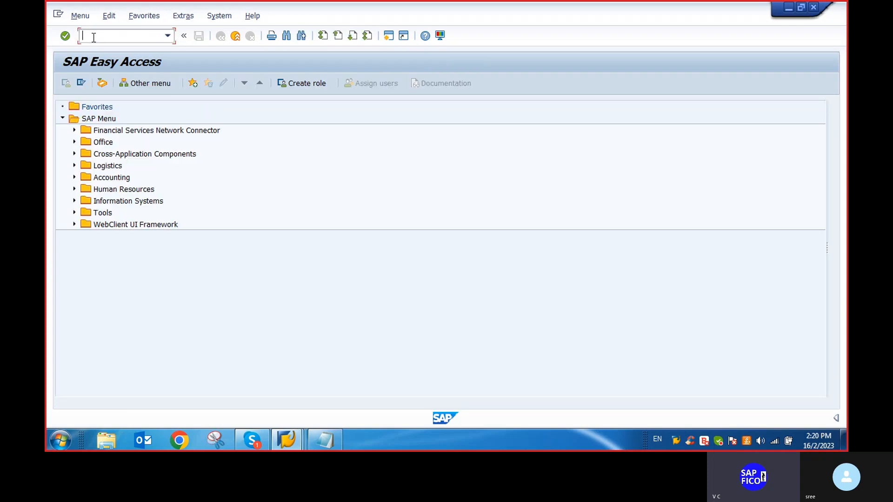
pyautogui.write('SM30')
pyautogui.press('Return')
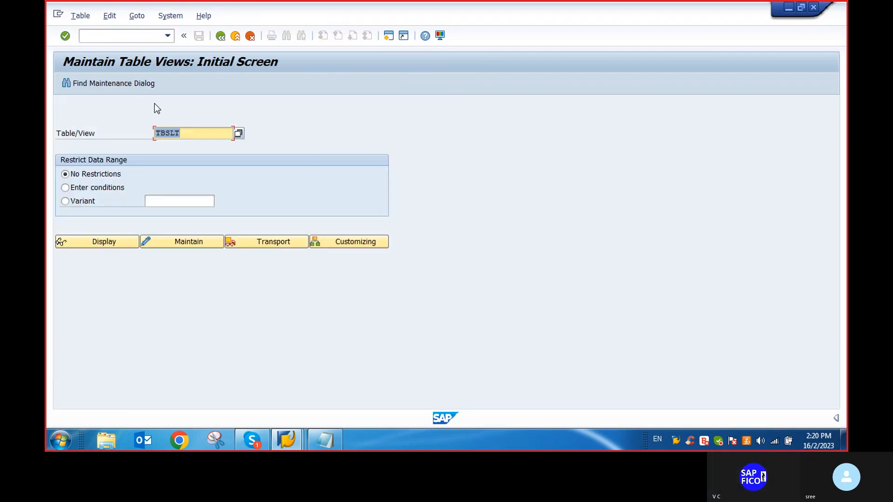
pyautogui.click(192, 132)
pyautogui.click(188, 241)
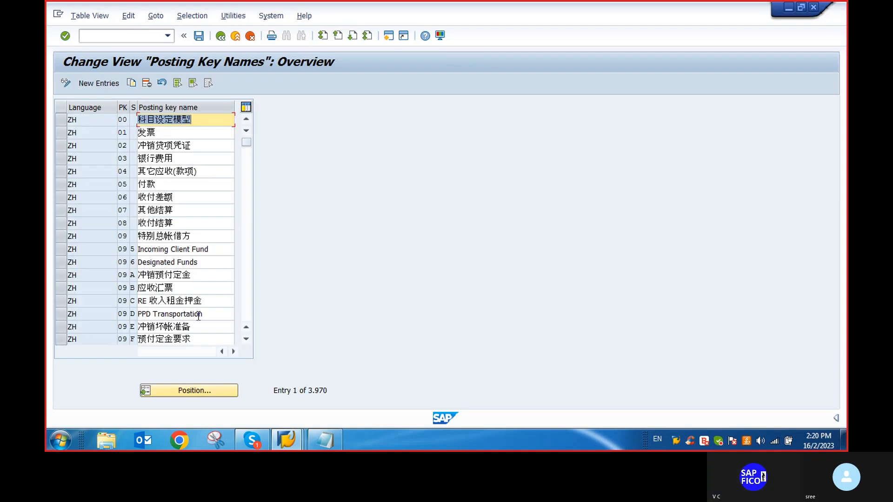
# Look up language EN, posting key 19, special G/L indicator J in the posting key names and examine the surrounding entries
pyautogui.click(191, 395)
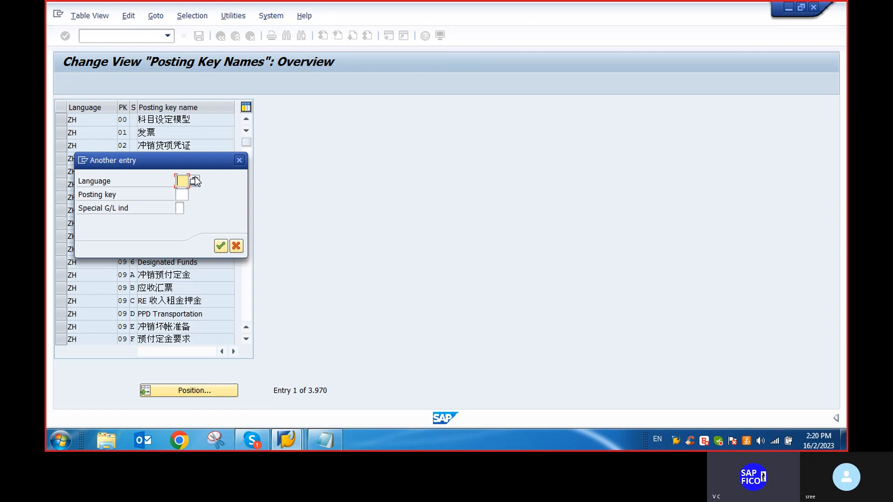
pyautogui.write('EN')
pyautogui.click(182, 194)
pyautogui.write('19')
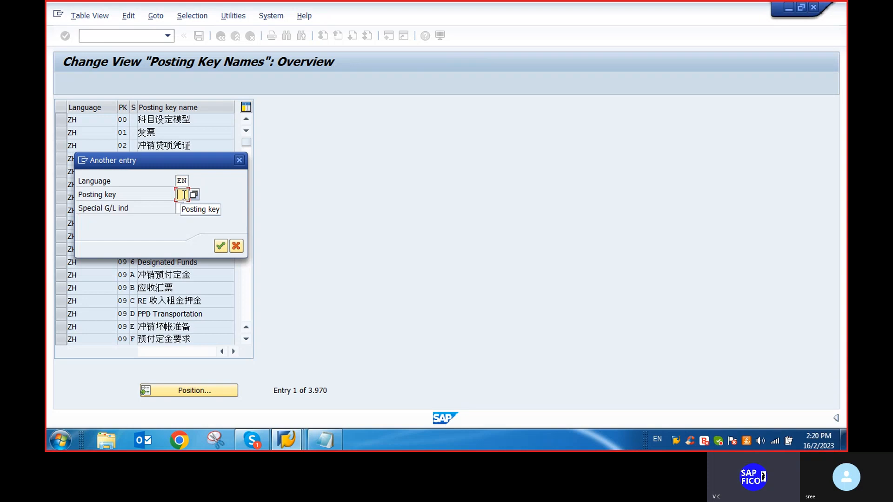
pyautogui.click(179, 208)
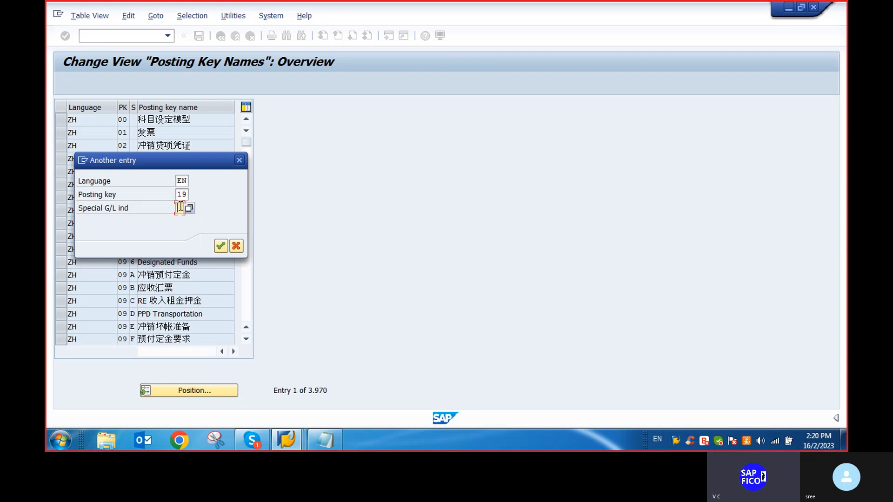
pyautogui.write('j')
pyautogui.click(220, 245)
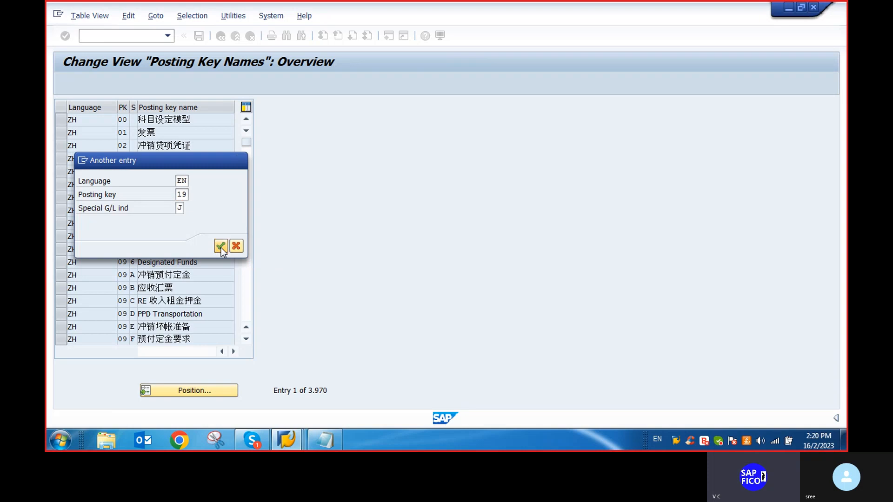
pyautogui.scroll(5, 164, 165)
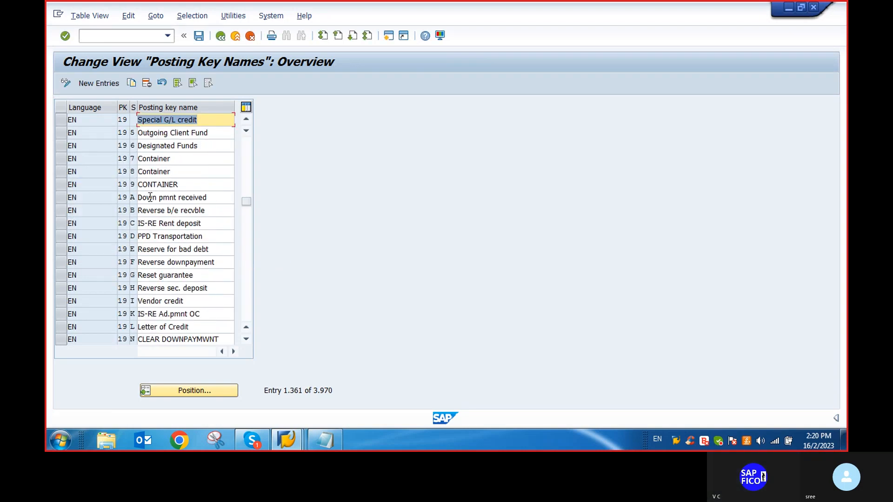
pyautogui.click(153, 234)
pyautogui.scroll(-2, 153, 233)
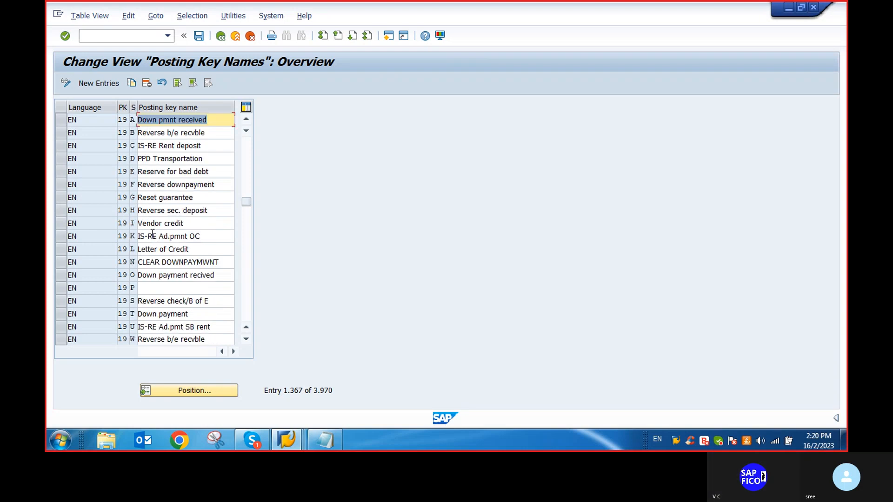
pyautogui.scroll(-2, 153, 267)
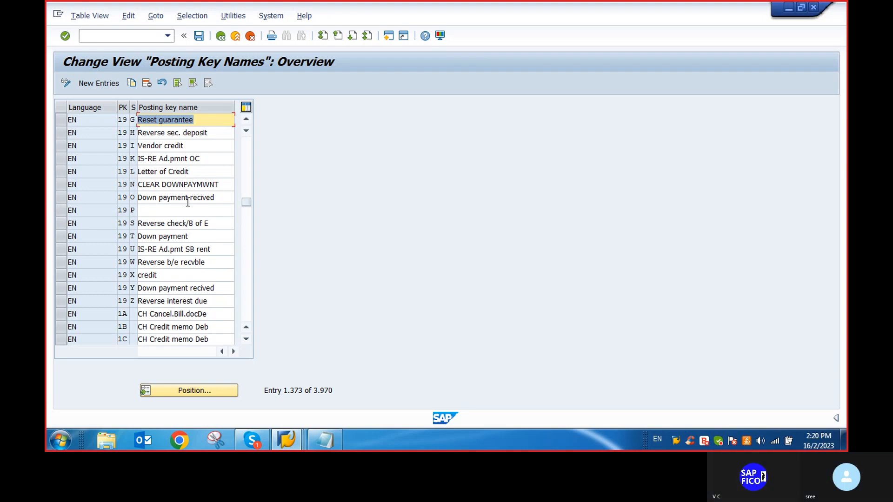
# Start a new posting key name entry with language EN and posting key 19, Special G/L credit
pyautogui.click(93, 83)
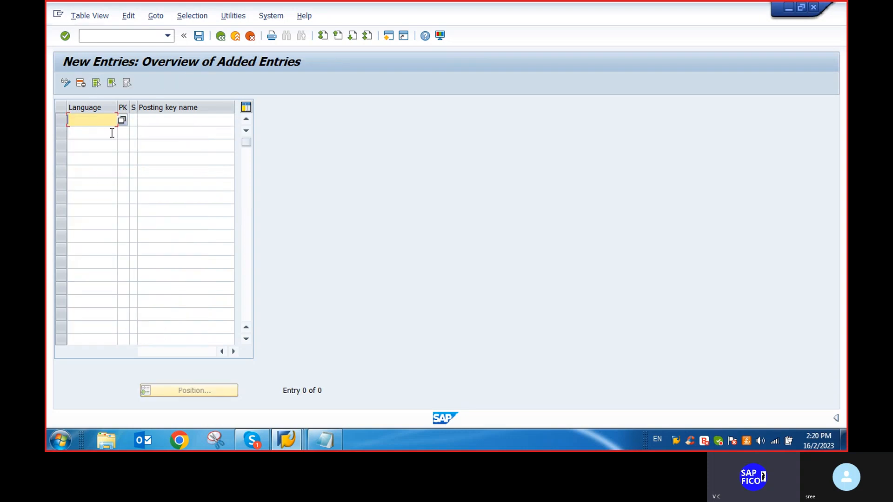
pyautogui.write('EN')
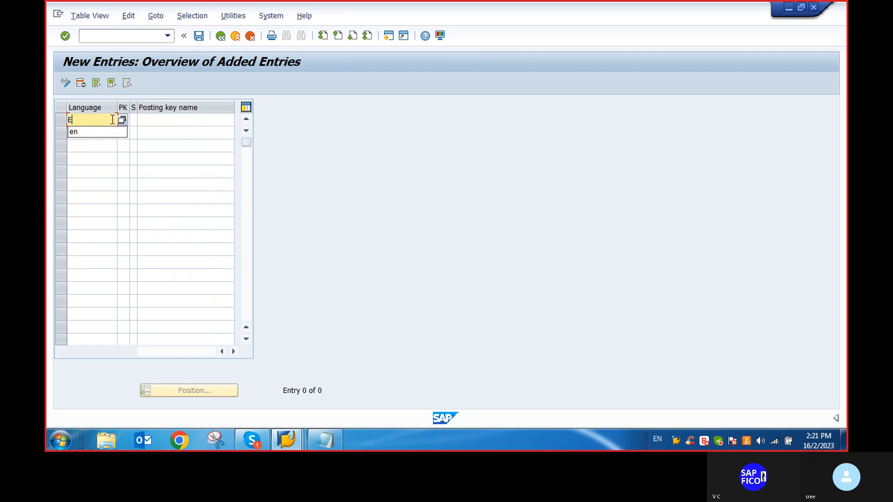
pyautogui.click(122, 135)
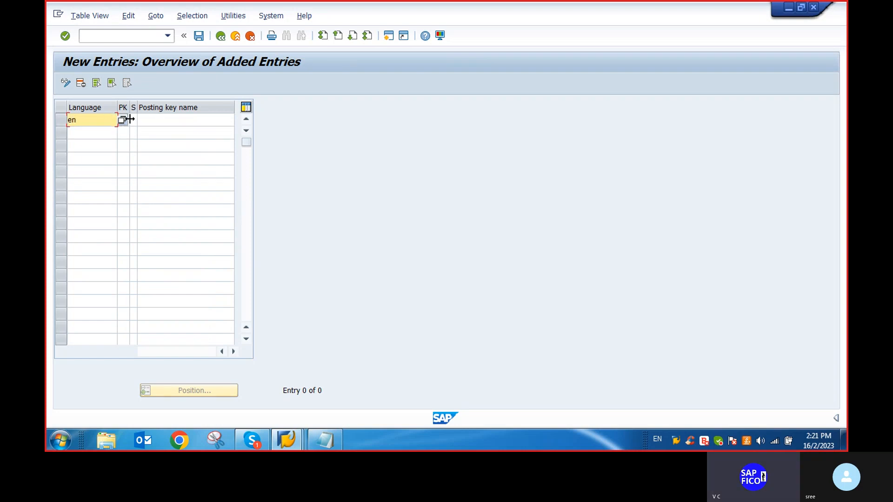
pyautogui.click(127, 134)
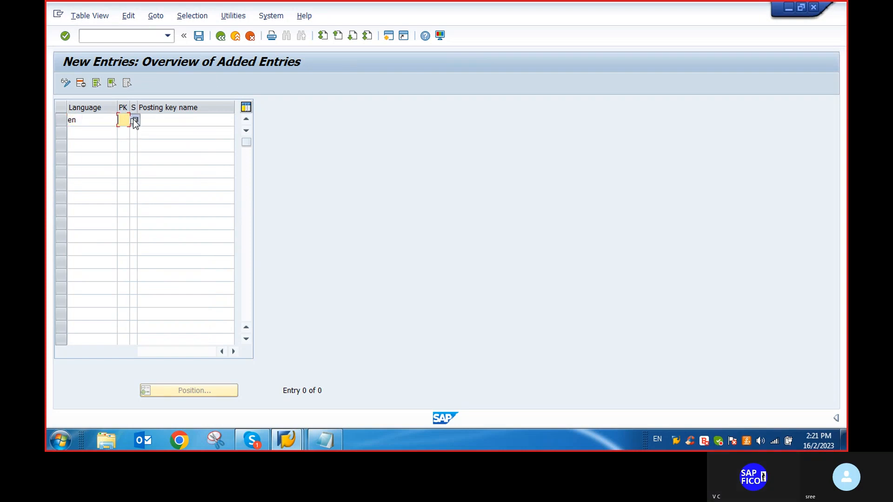
pyautogui.click(135, 133)
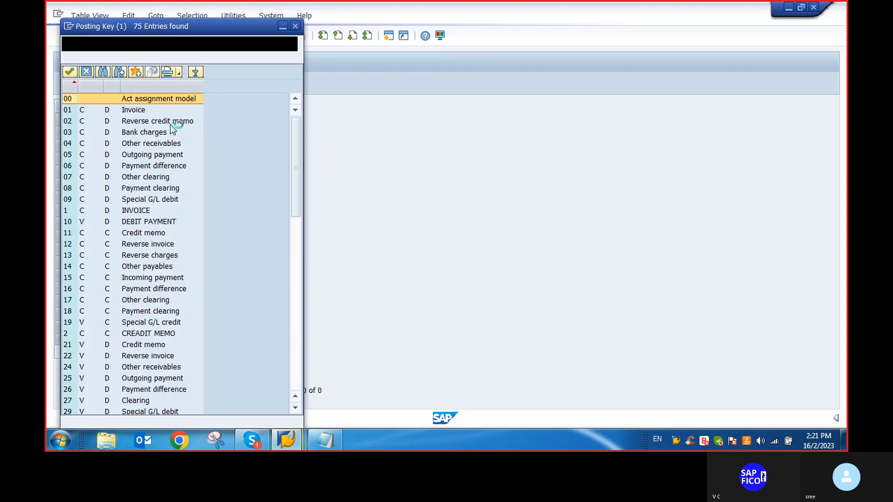
pyautogui.doubleClick(130, 323)
pyautogui.click(141, 134)
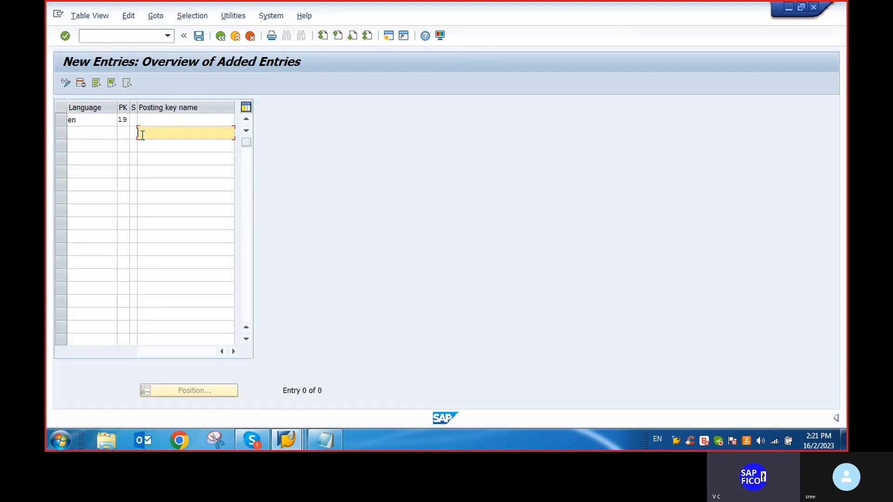
# Assign special G/L indicator J to the new entry, name it PAYMENT REQ and save it
pyautogui.click(134, 119)
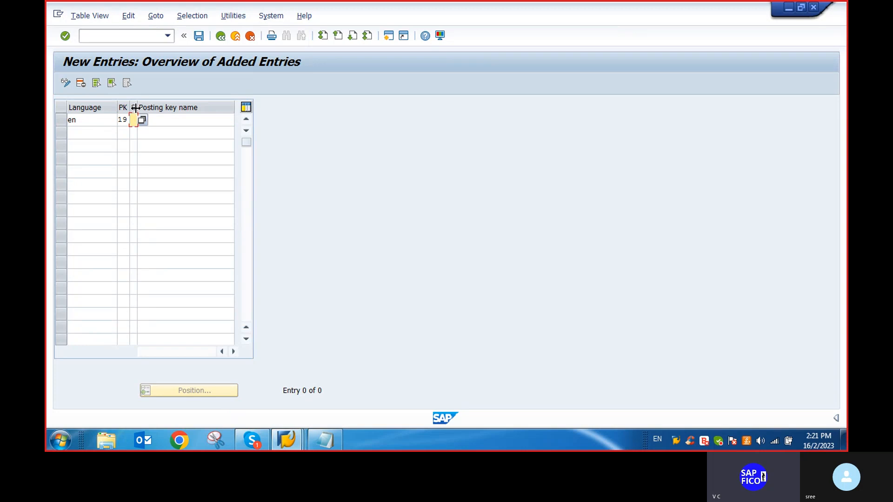
pyautogui.click(142, 119)
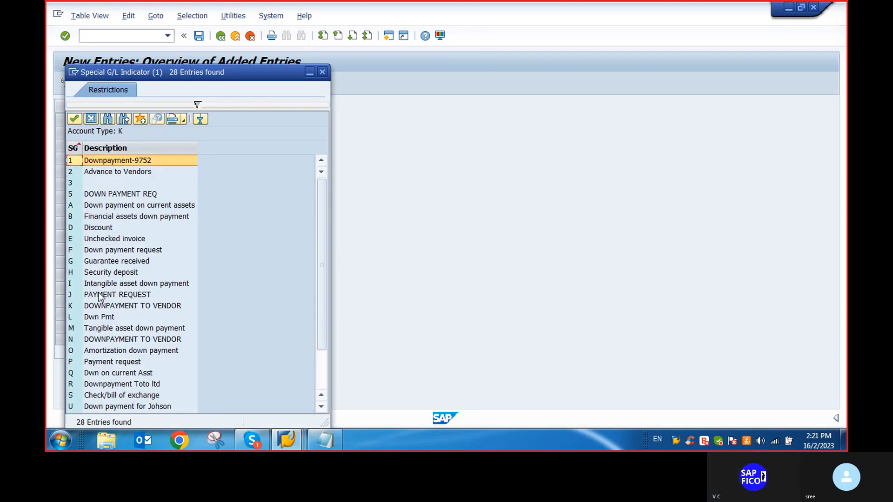
pyautogui.doubleClick(100, 294)
pyautogui.click(189, 119)
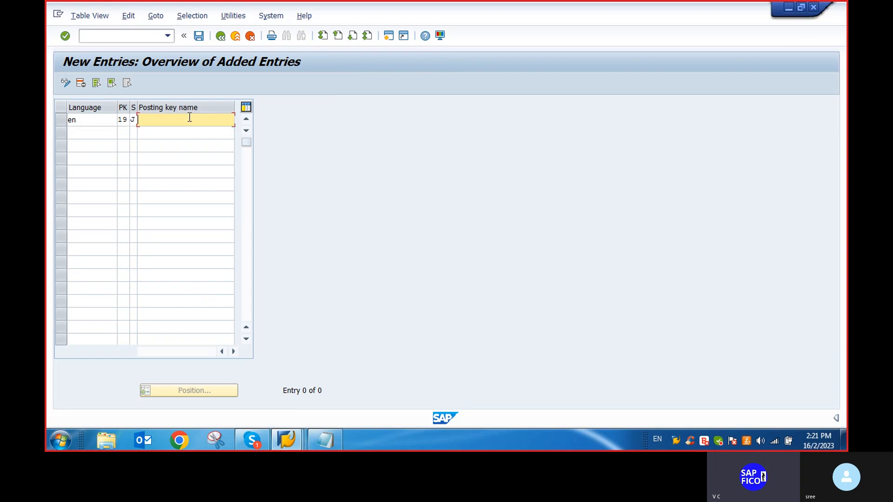
pyautogui.write('P')
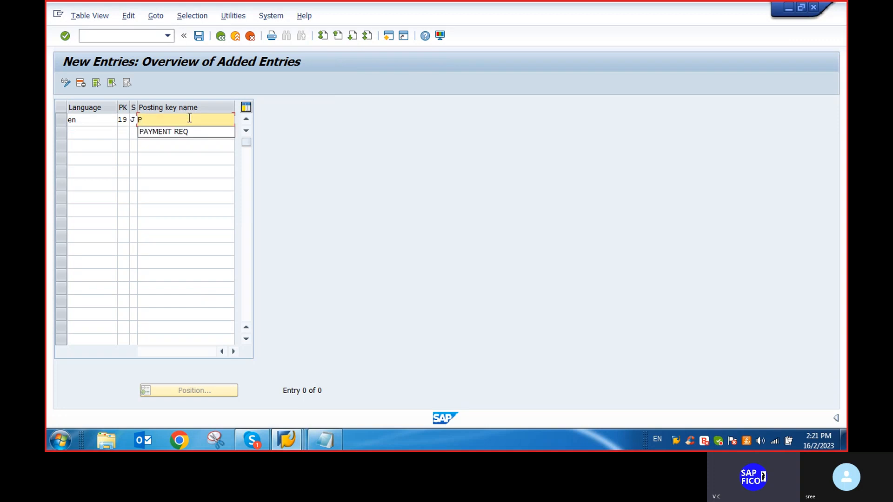
pyautogui.click(151, 132)
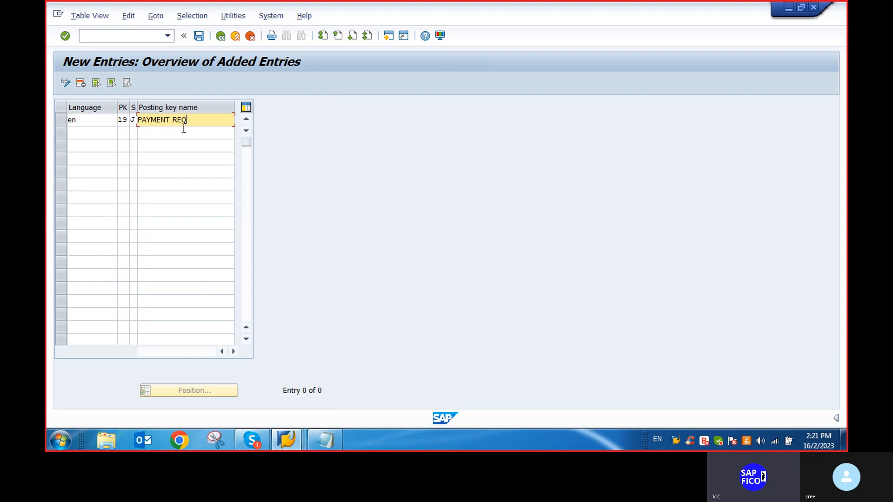
pyautogui.press('Return')
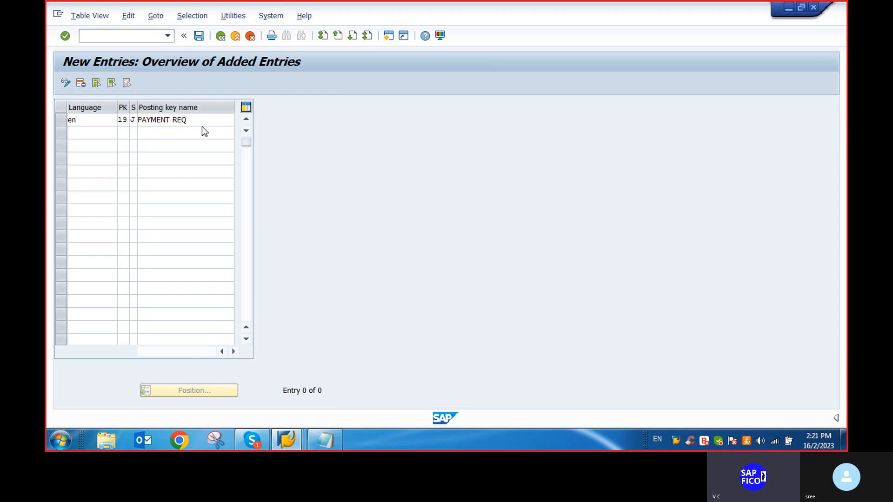
pyautogui.click(199, 36)
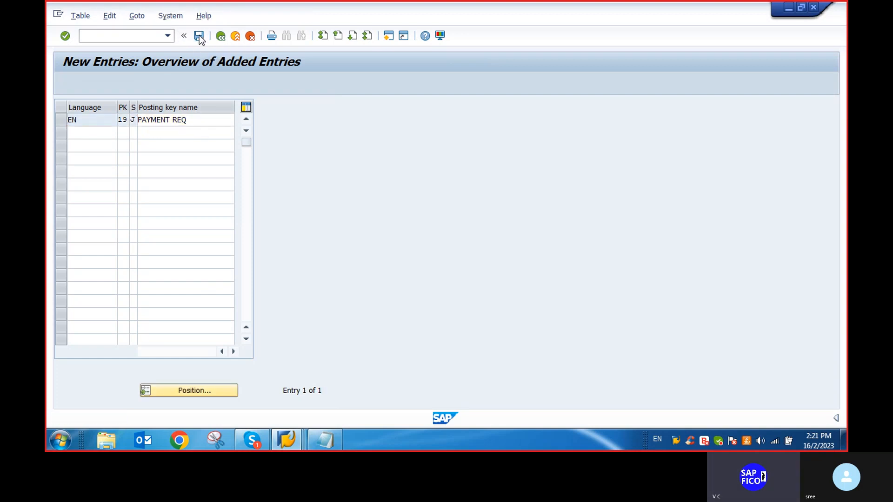
pyautogui.click(243, 221)
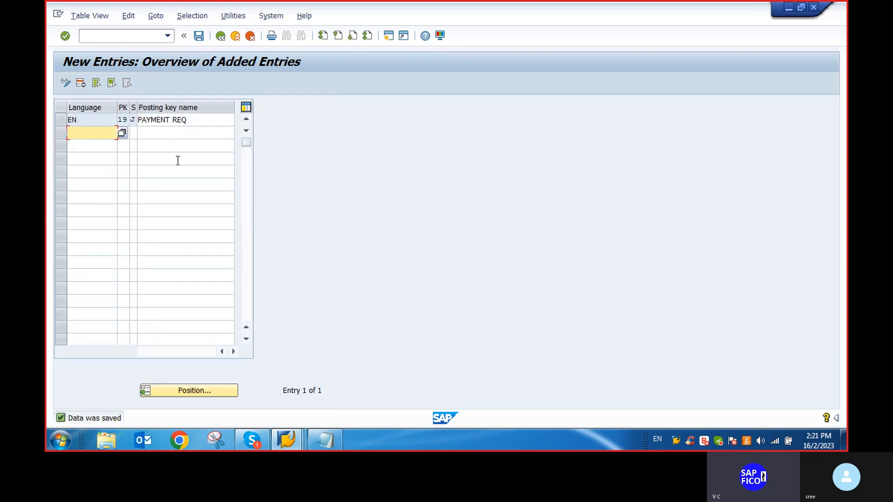
# Open posting key 19 in transaction OB40 and check its special G/L indicators for the J entry
pyautogui.click(90, 37)
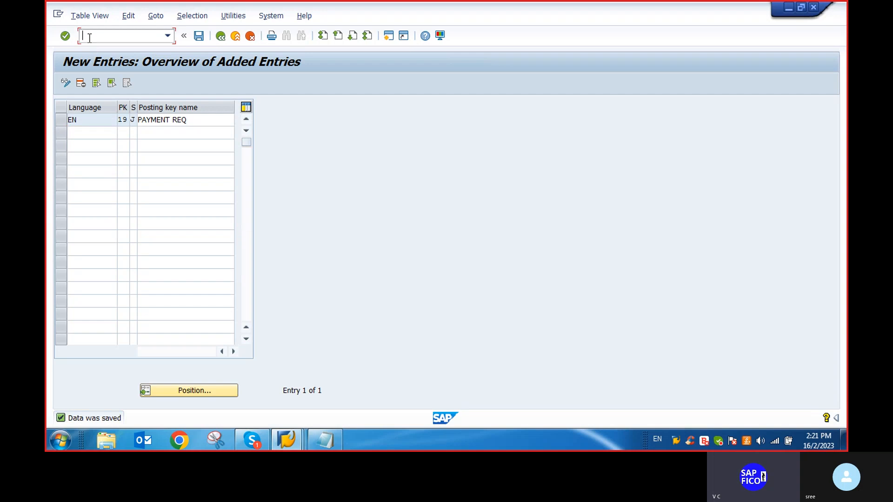
pyautogui.write('/N')
pyautogui.press('Return')
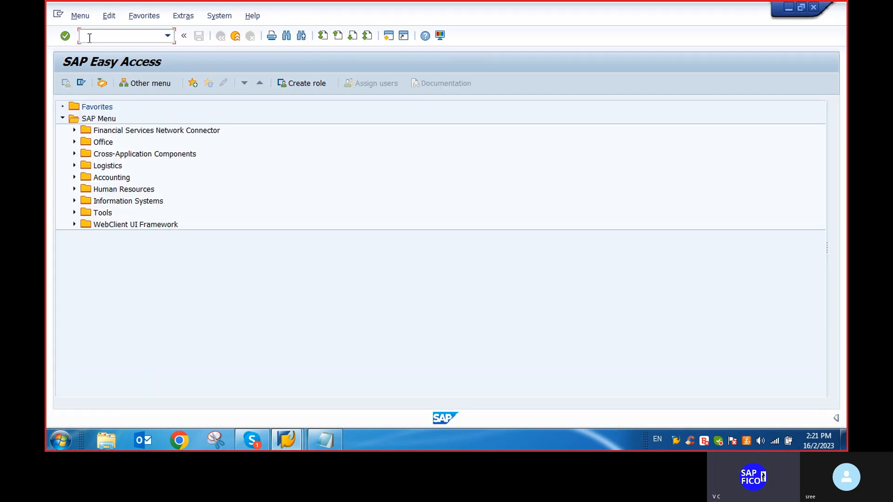
pyautogui.write('OB40')
pyautogui.press('Return')
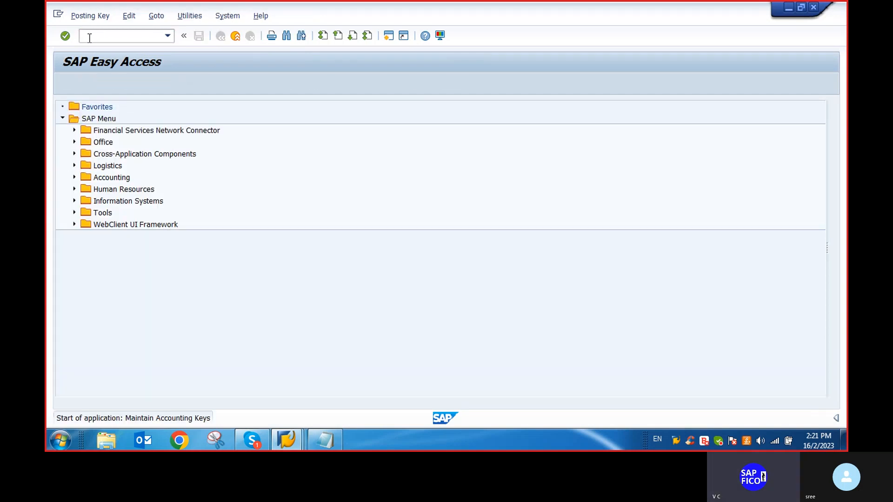
pyautogui.scroll(-2, 85, 247)
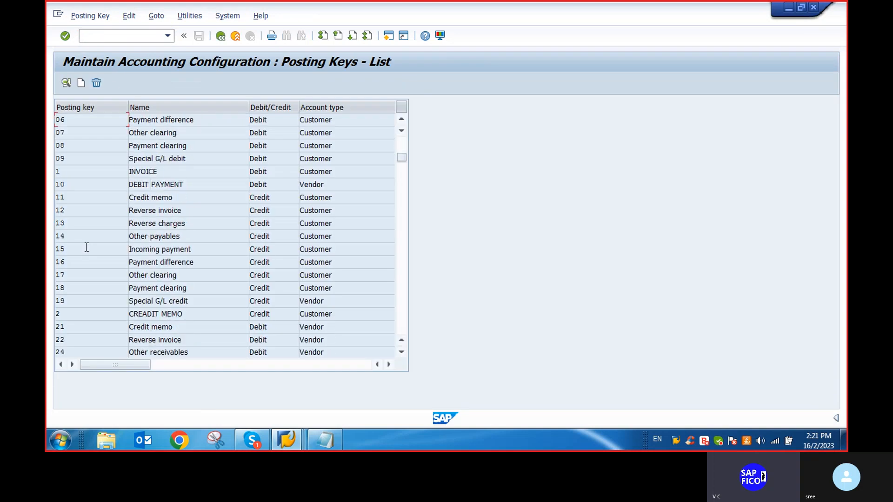
pyautogui.doubleClick(153, 301)
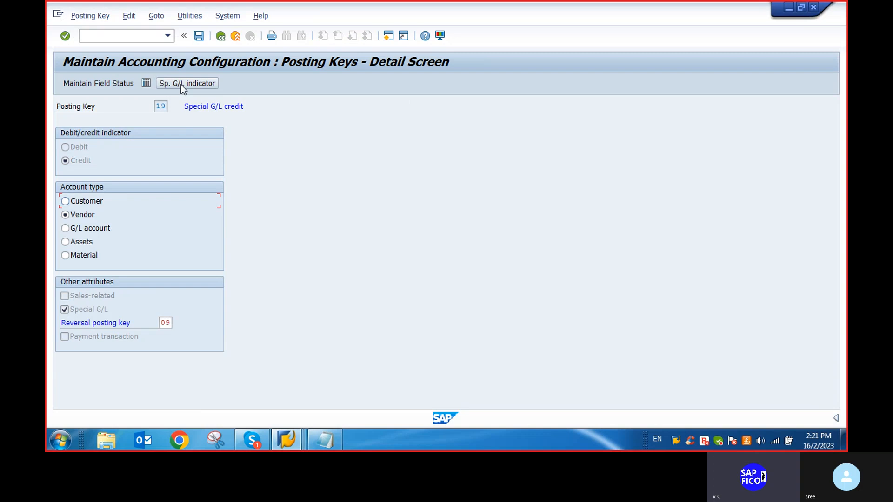
pyautogui.click(183, 85)
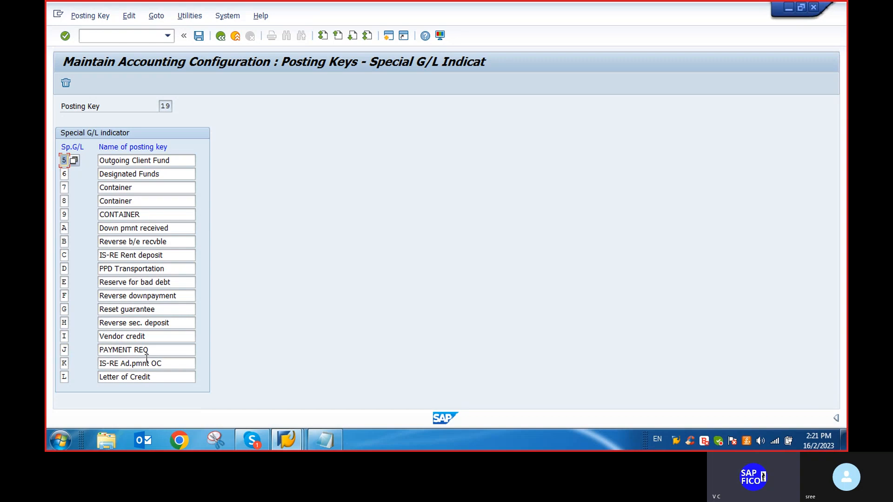
# Leave the posting key configuration and restart transaction F-59 for the payment request
pyautogui.click(100, 39)
pyautogui.write('/n')
pyautogui.press('Return')
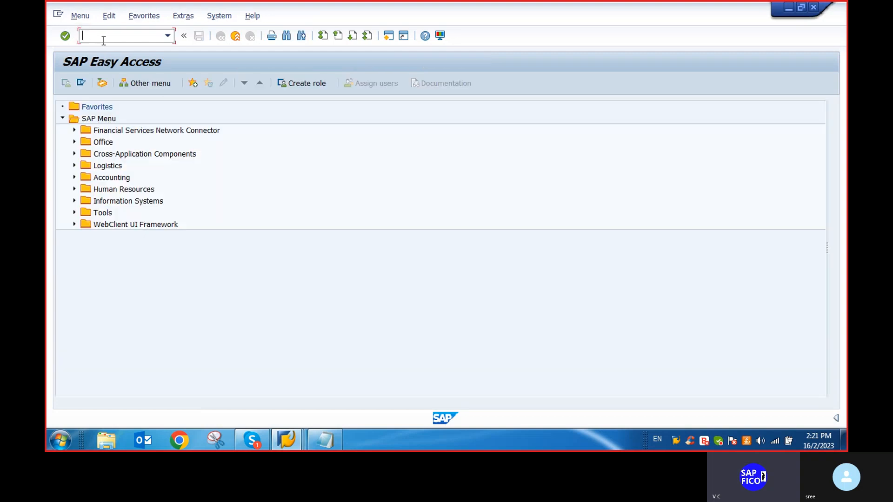
pyautogui.write('F-59')
pyautogui.press('Return')
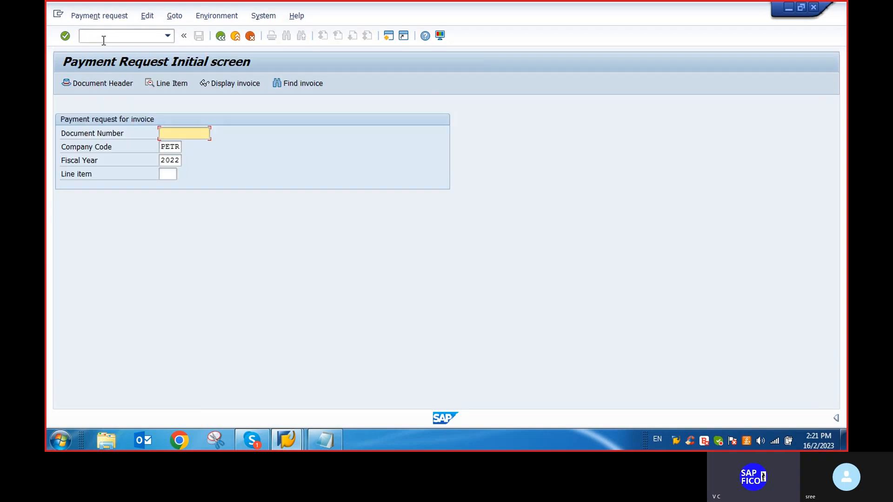
# Open the line item of invoice document 116 in company code PETR, fiscal year 2022, for the payment request
pyautogui.write('11')
pyautogui.click(168, 145)
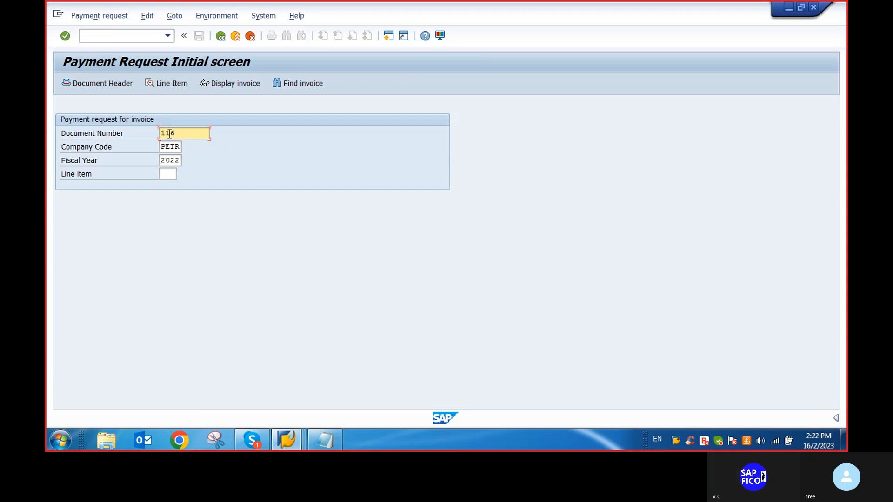
pyautogui.click(168, 84)
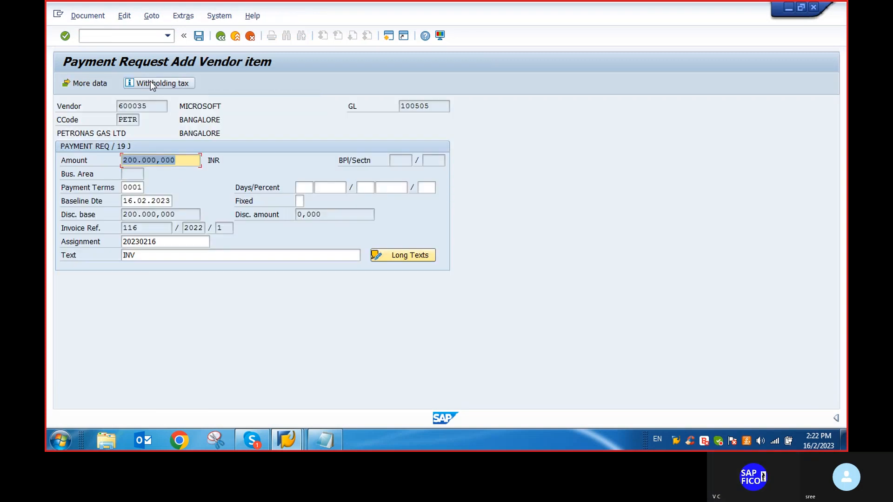
# Set the payment request amount to 100000 INR and post the request
pyautogui.click(181, 160)
pyautogui.press('BackSpace')
pyautogui.press('BackSpace')
pyautogui.press('BackSpace')
pyautogui.press('BackSpace')
pyautogui.press('BackSpace')
pyautogui.press('BackSpace')
pyautogui.press('BackSpace')
pyautogui.press('BackSpace')
pyautogui.press('BackSpace')
pyautogui.press('BackSpace')
pyautogui.press('BackSpace')
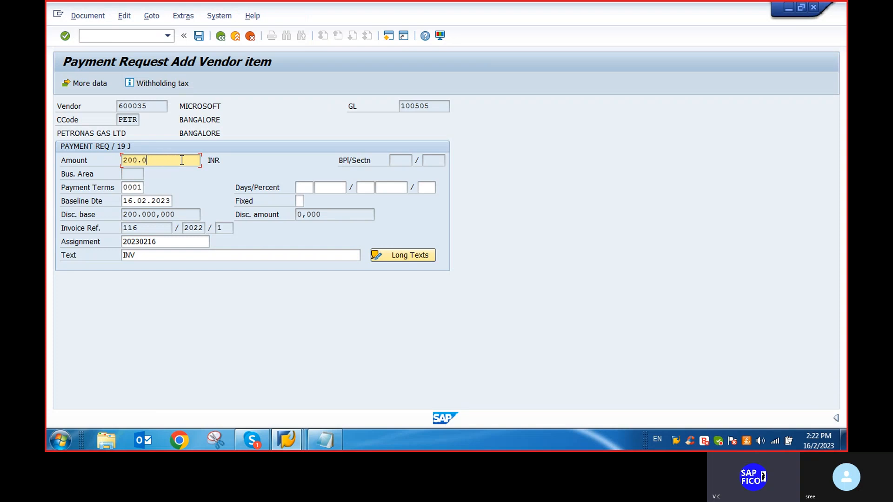
pyautogui.write('10')
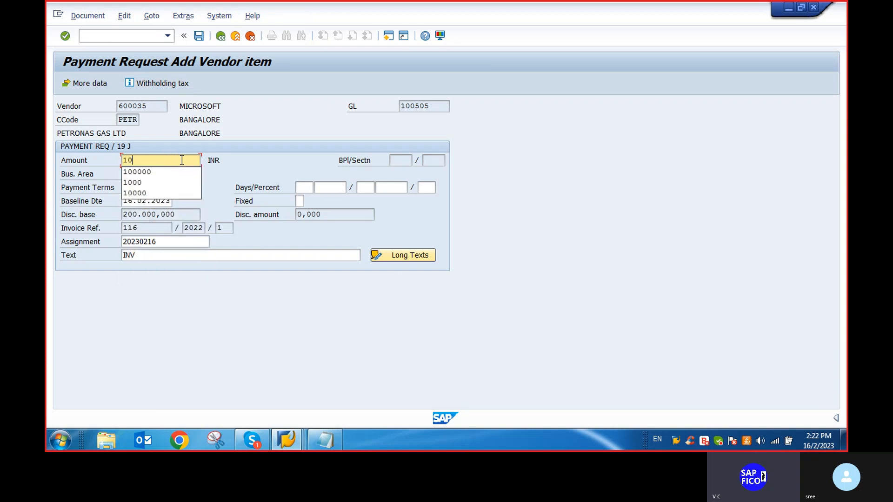
pyautogui.click(143, 171)
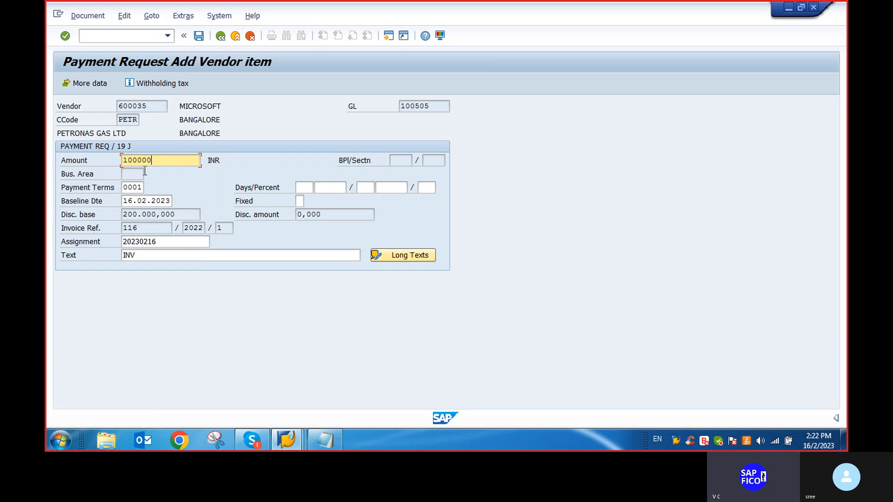
pyautogui.press('Return')
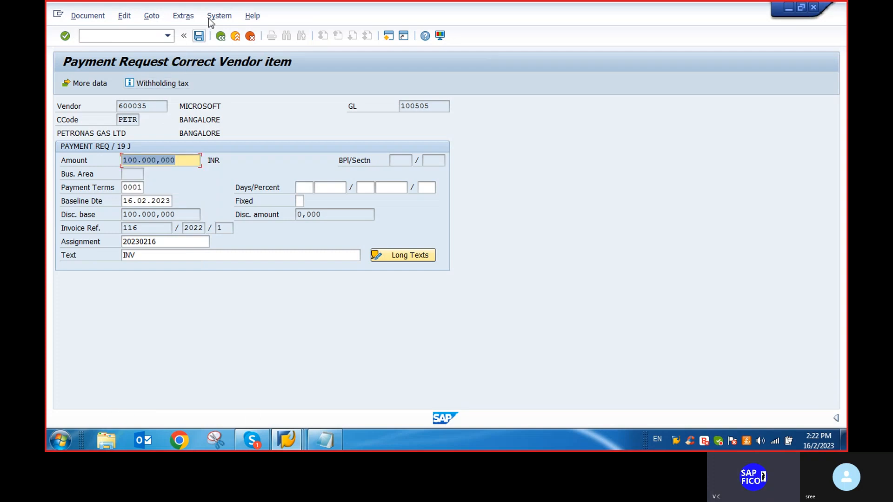
pyautogui.click(199, 37)
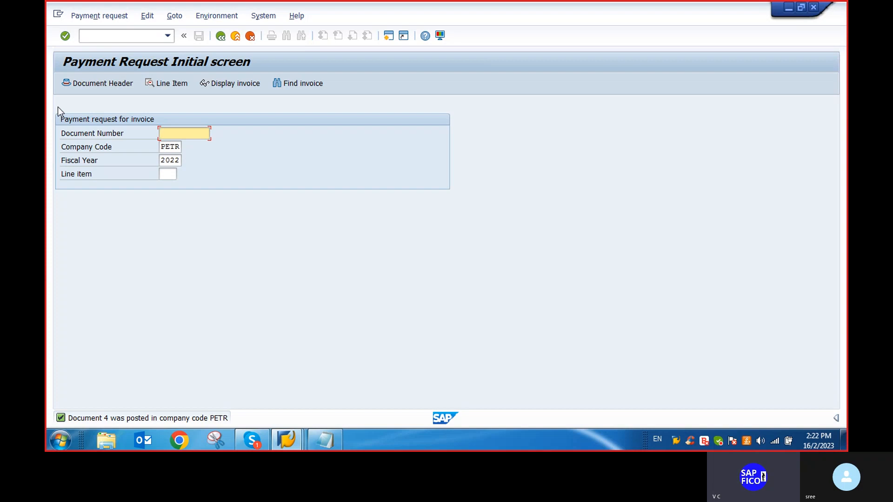
# Begin entering a new transaction code from the payment request's initial screen
pyautogui.click(111, 36)
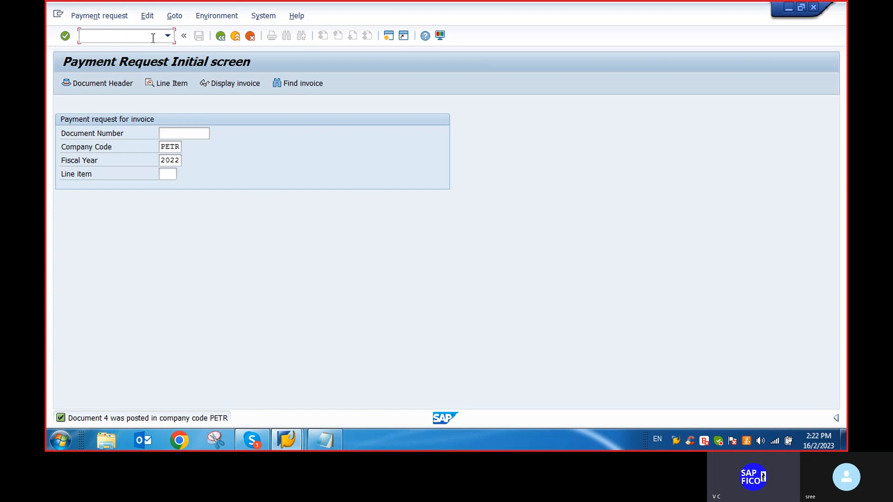